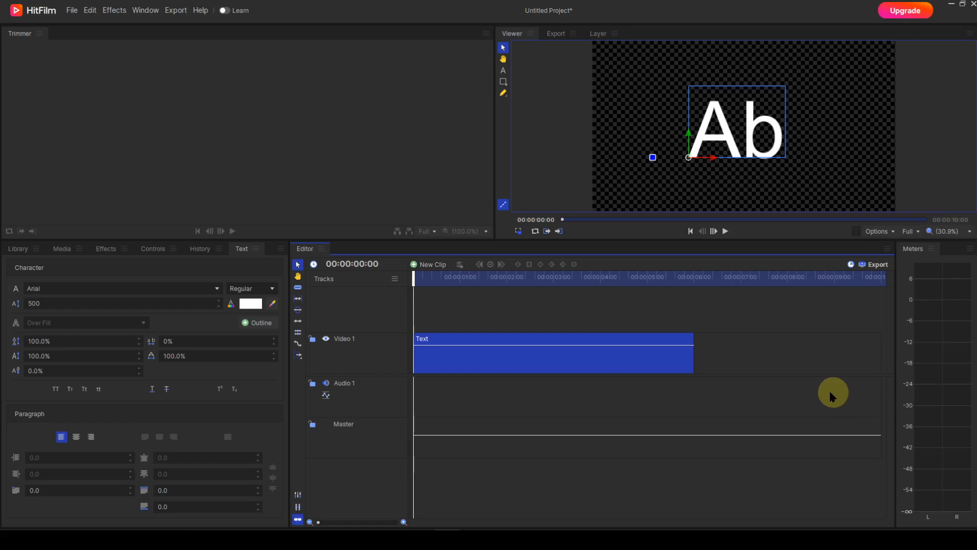
- Change the text's font to Caledo
click(98, 290)
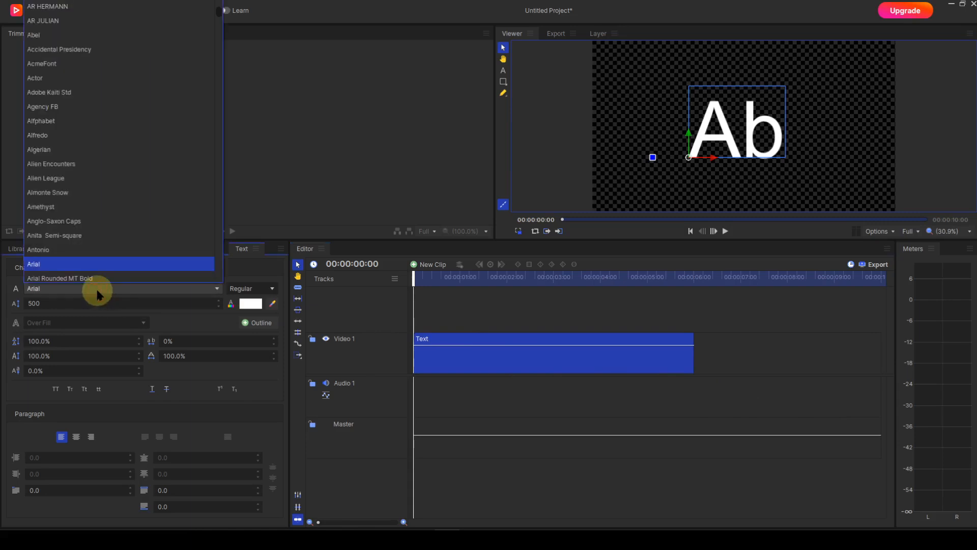
key(c)
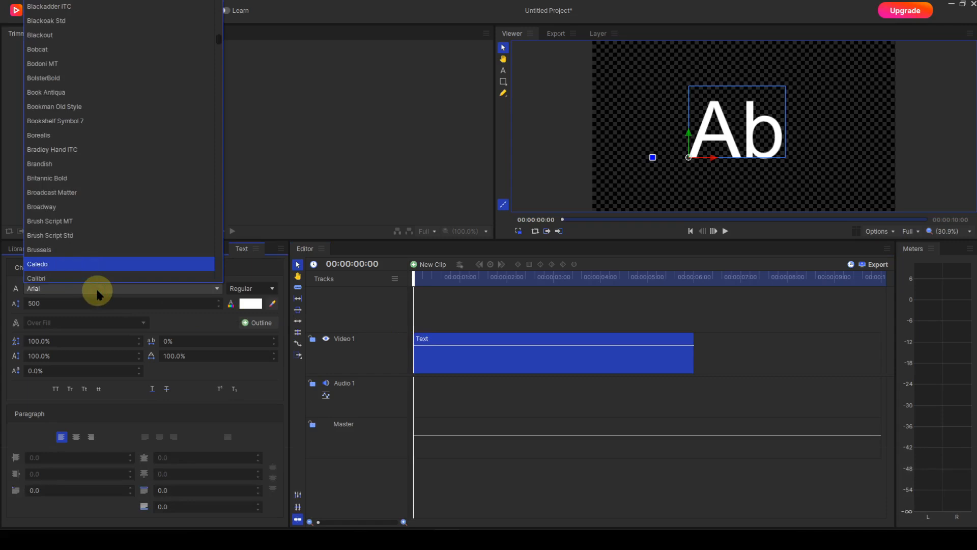
key(Return)
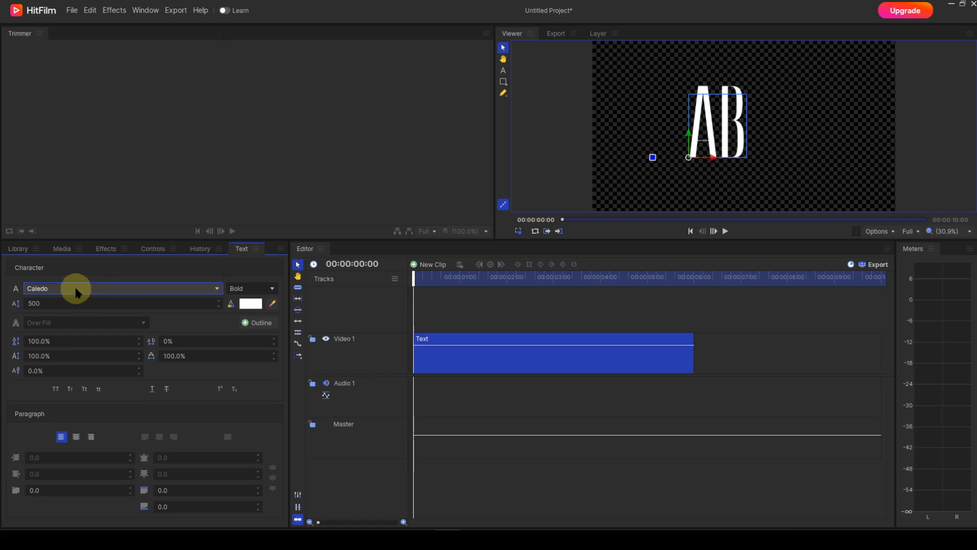
- Change the text's font to Impact
click(76, 289)
key(t)
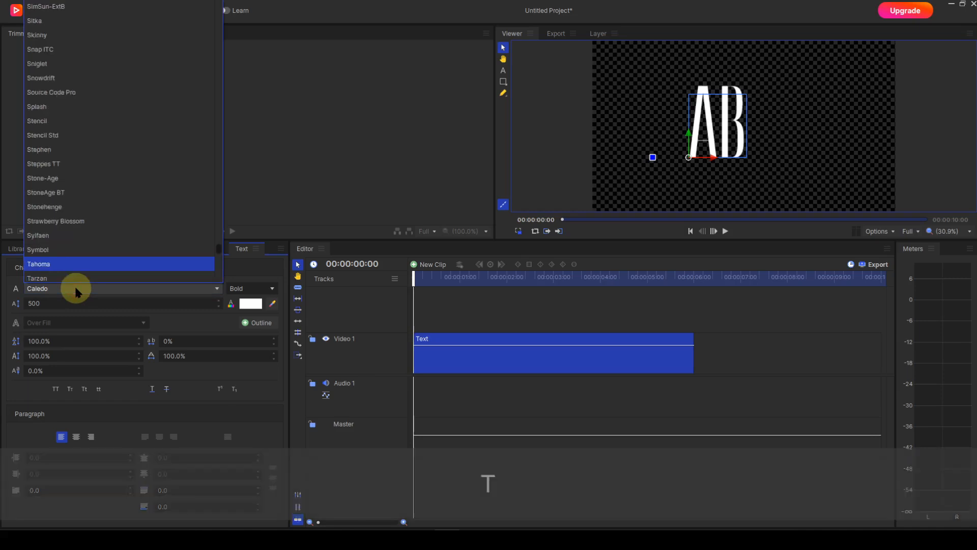
key(i)
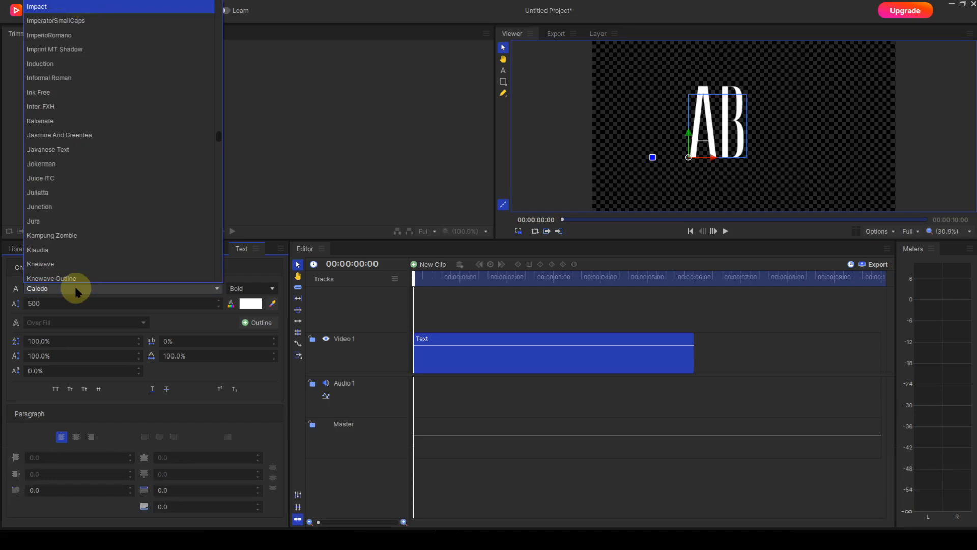
key(Return)
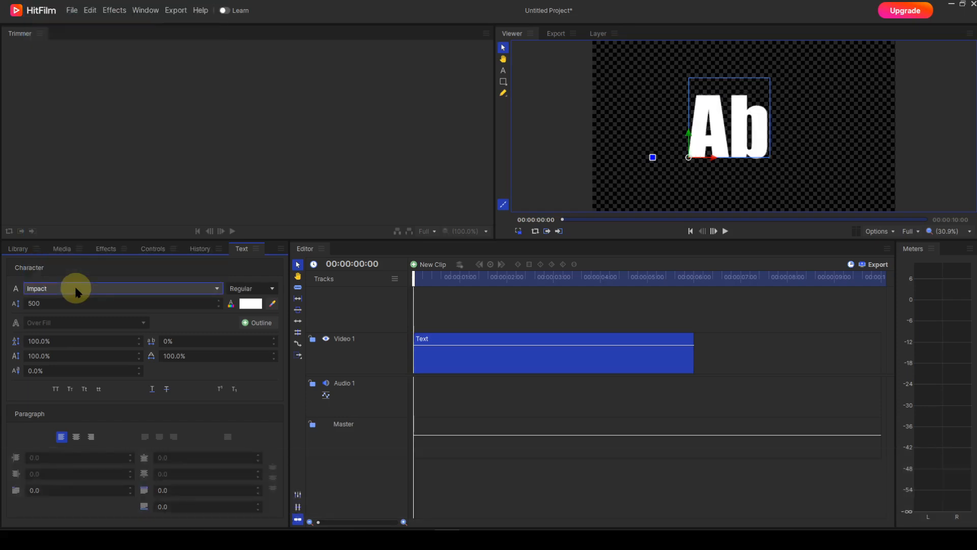
- Try the AR BERKLEY font on the text and switch it back to Arial
key(a)
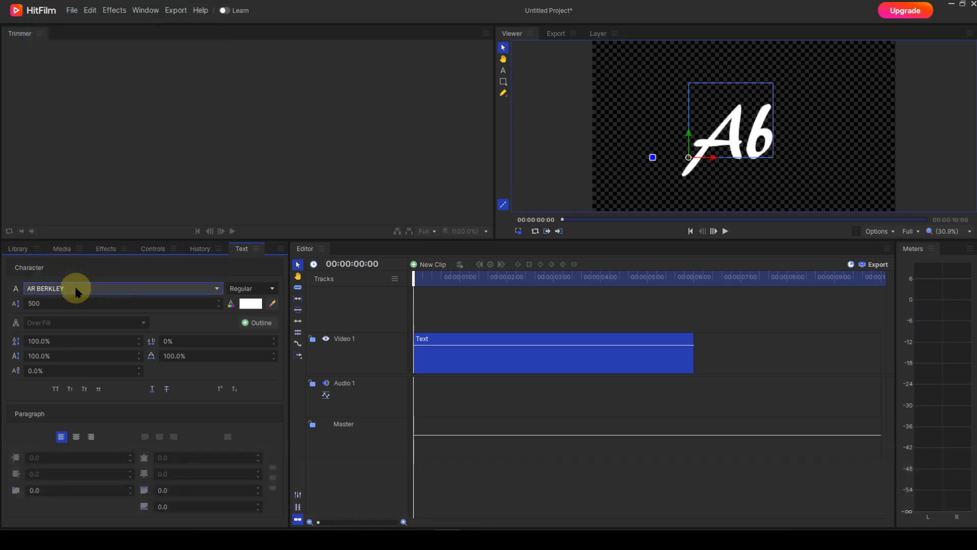
click(75, 289)
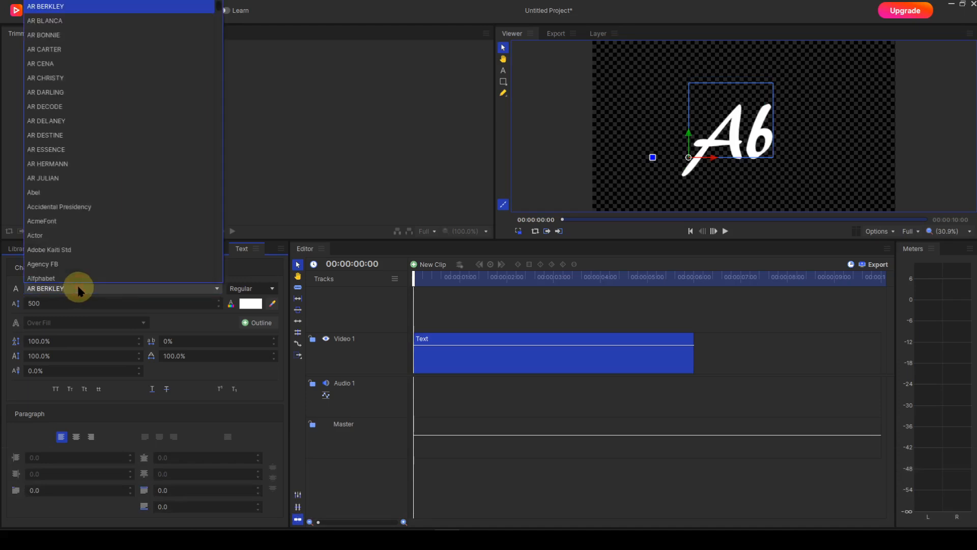
scroll(81, 236, down, 1)
click(57, 239)
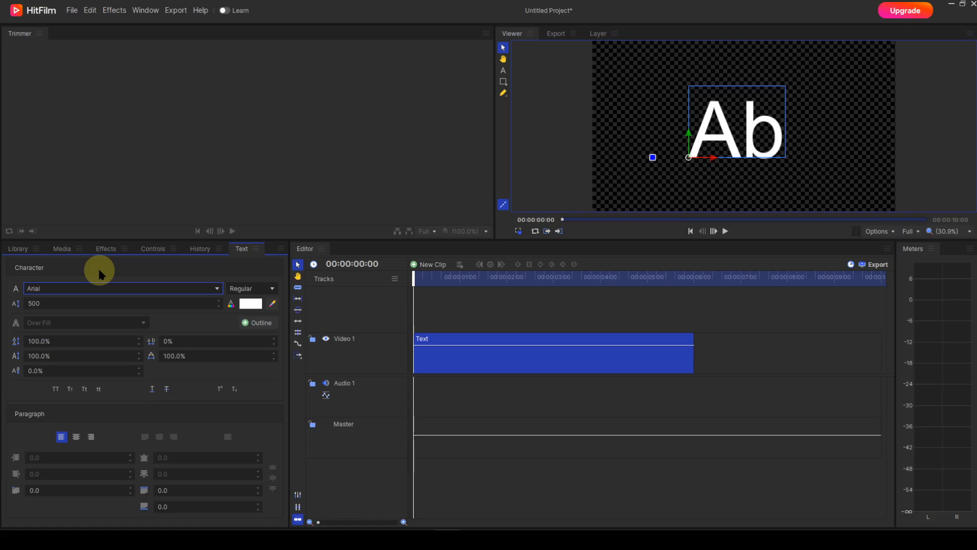
- Compare the font styles offered for Arial and MS Gothic, changing the text's font to MS Gothic
click(273, 289)
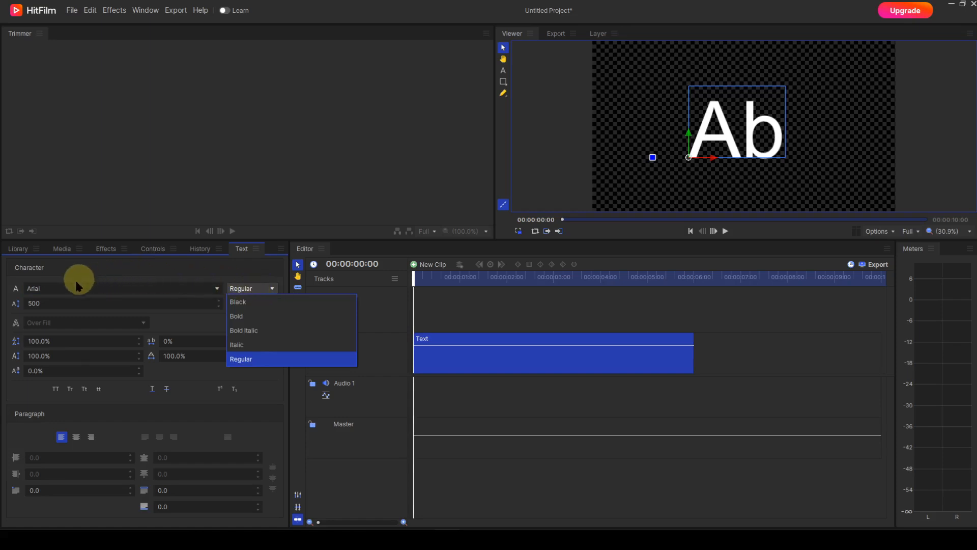
click(59, 287)
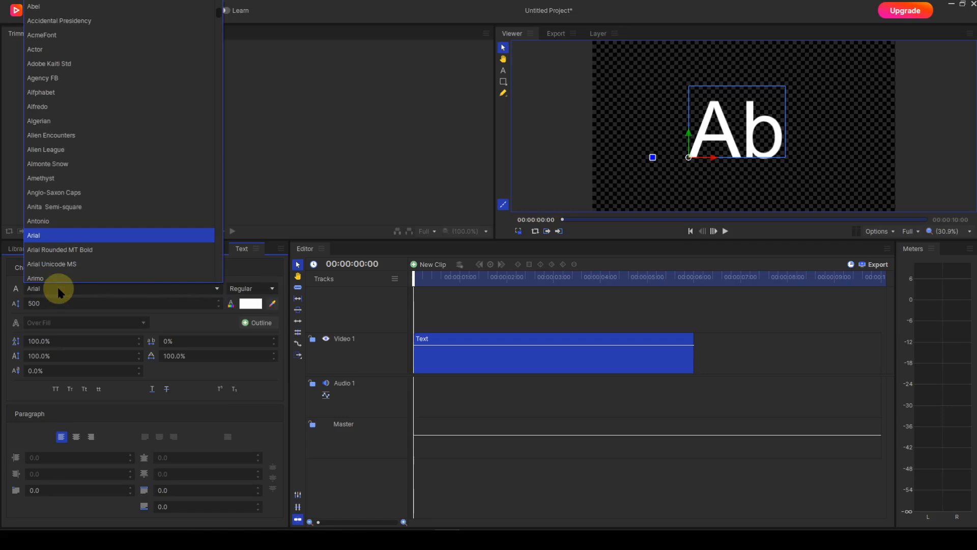
key(m)
key(Return)
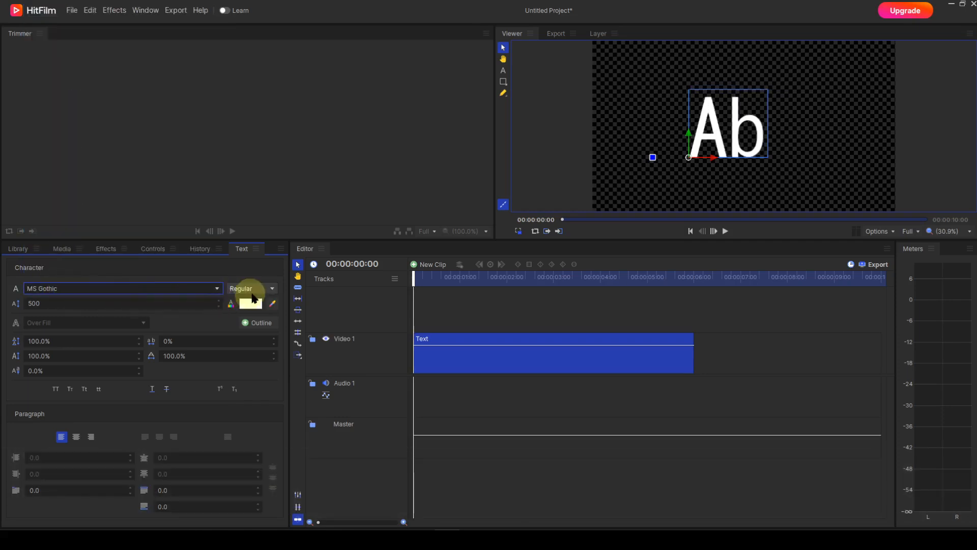
click(272, 290)
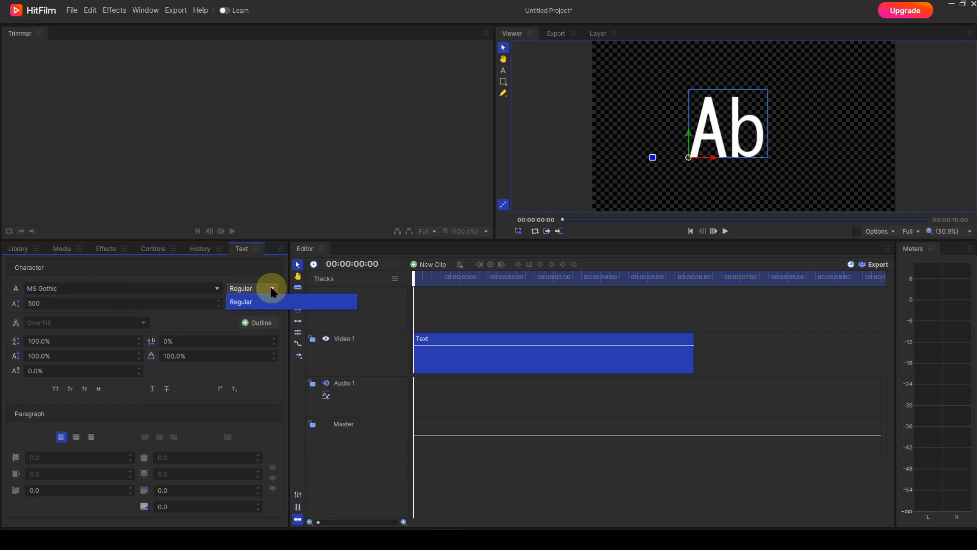
- Set the text's font to Arial
click(101, 293)
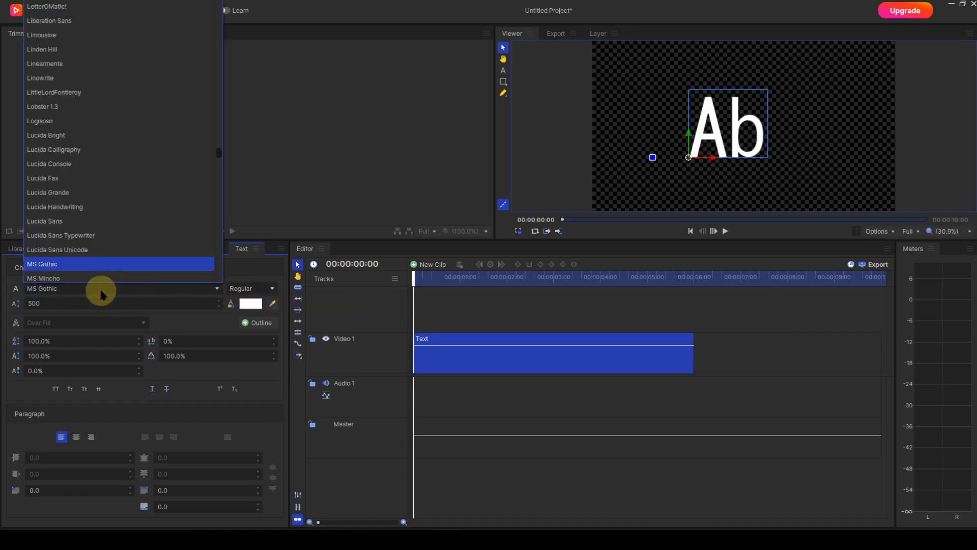
key(a)
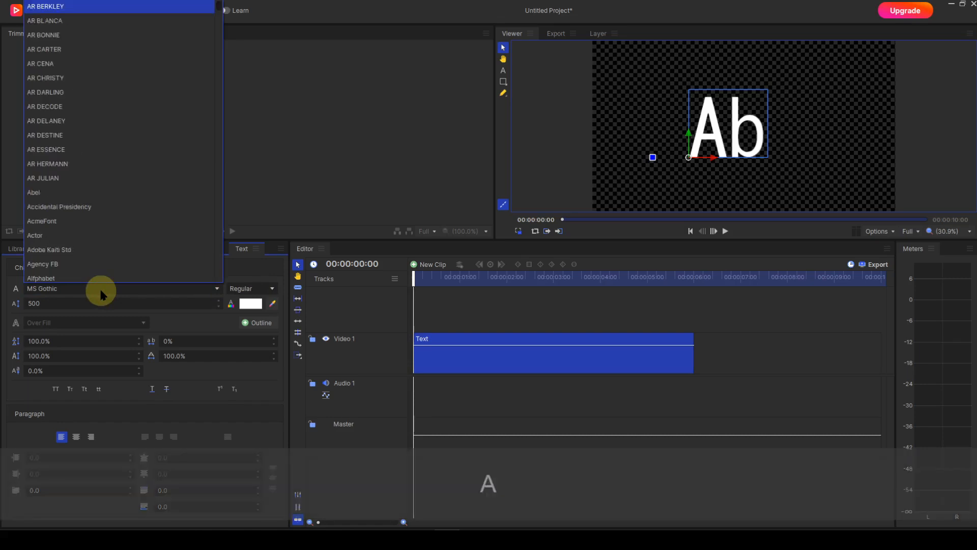
scroll(42, 269, down, 4)
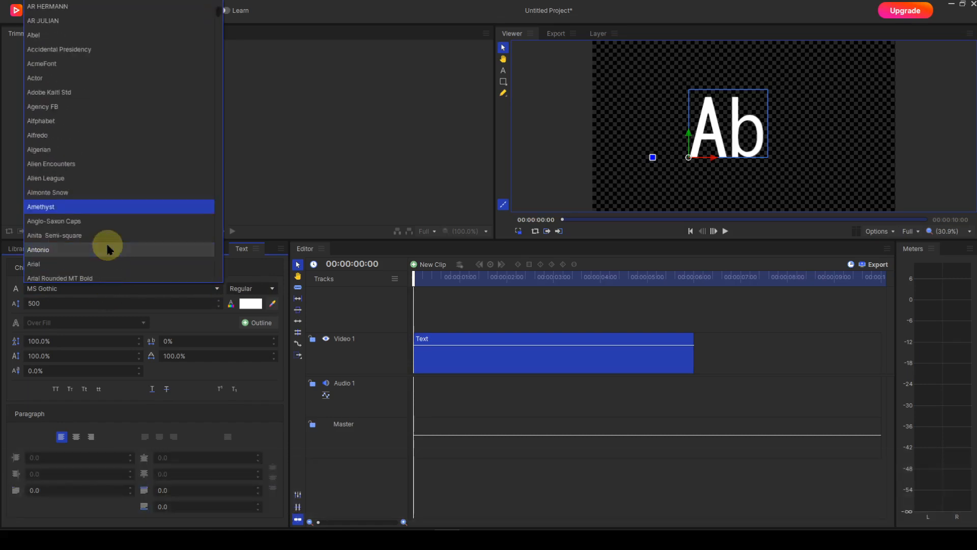
click(42, 269)
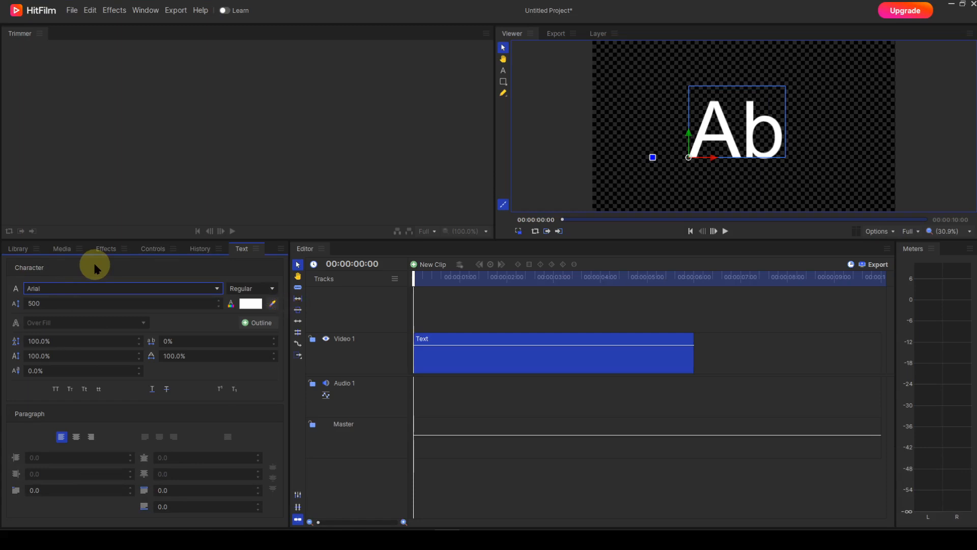
- View the text color picker without changing it, and sample the Text clip's blue from the timeline as the text color
click(250, 303)
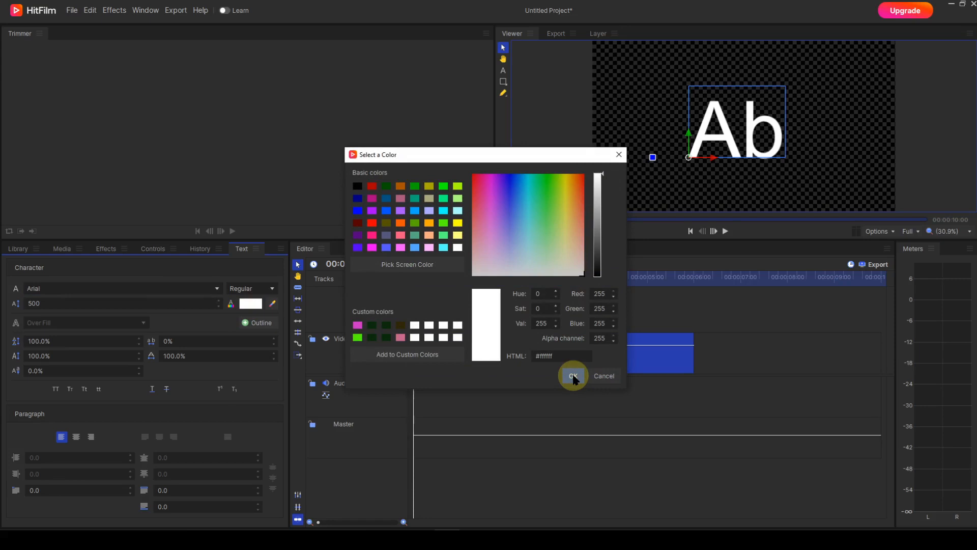
click(604, 376)
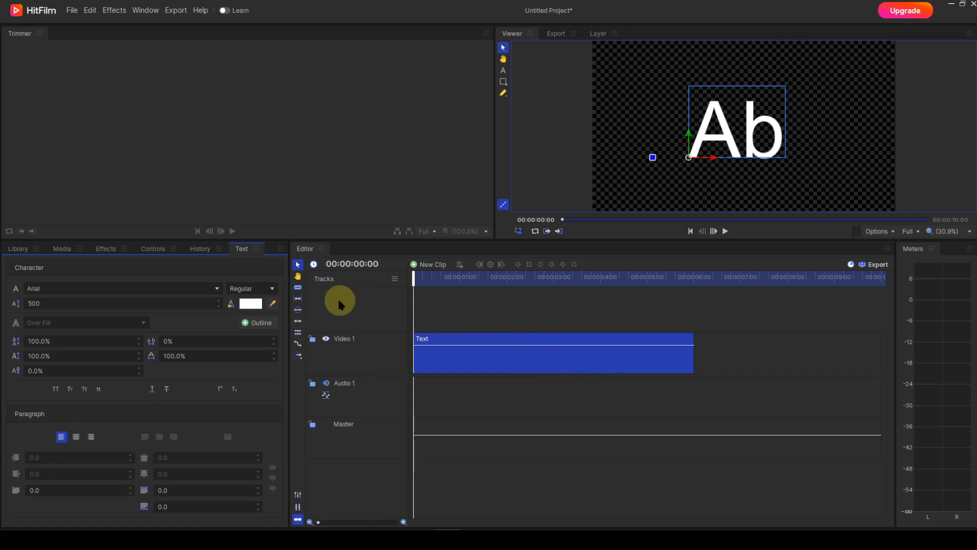
click(273, 304)
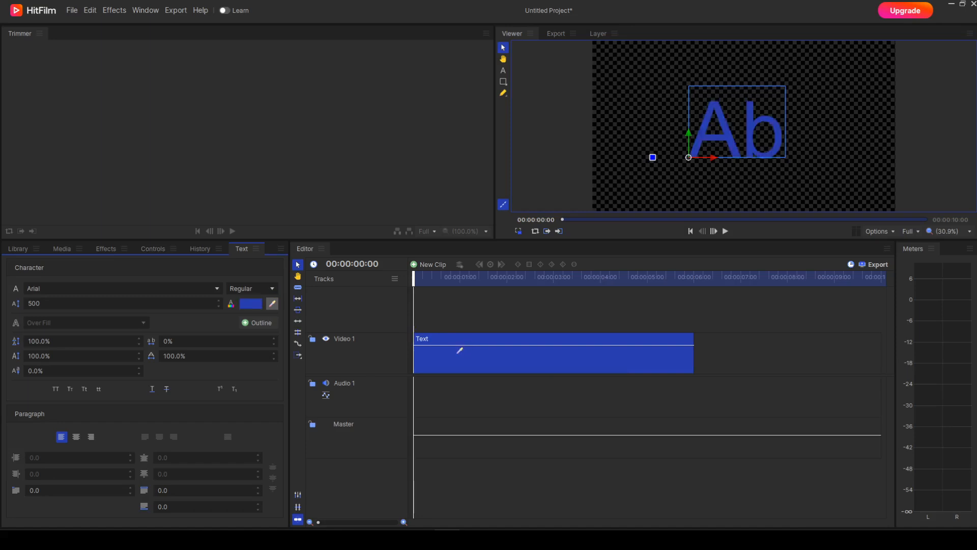
click(457, 352)
- Set the text color to white using a custom color swatch
click(242, 302)
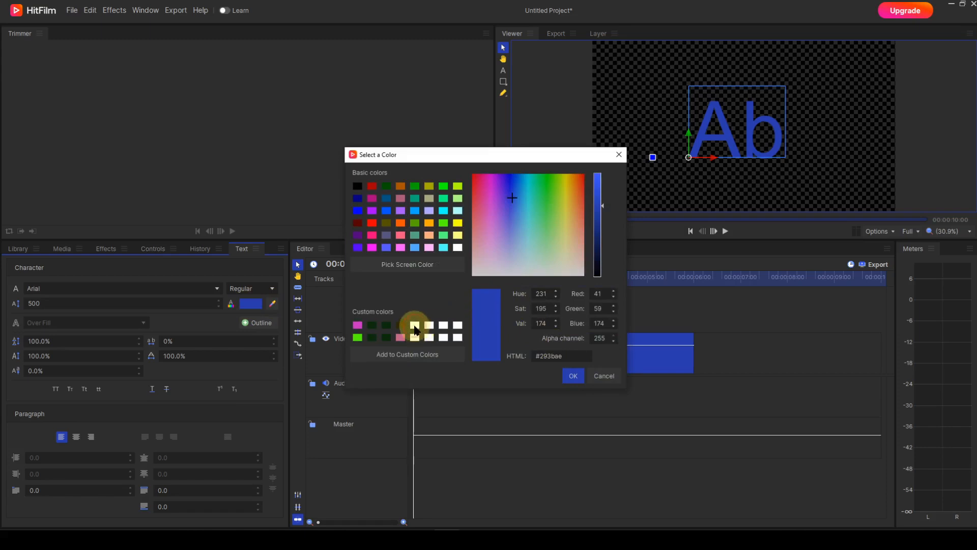
click(414, 325)
click(575, 375)
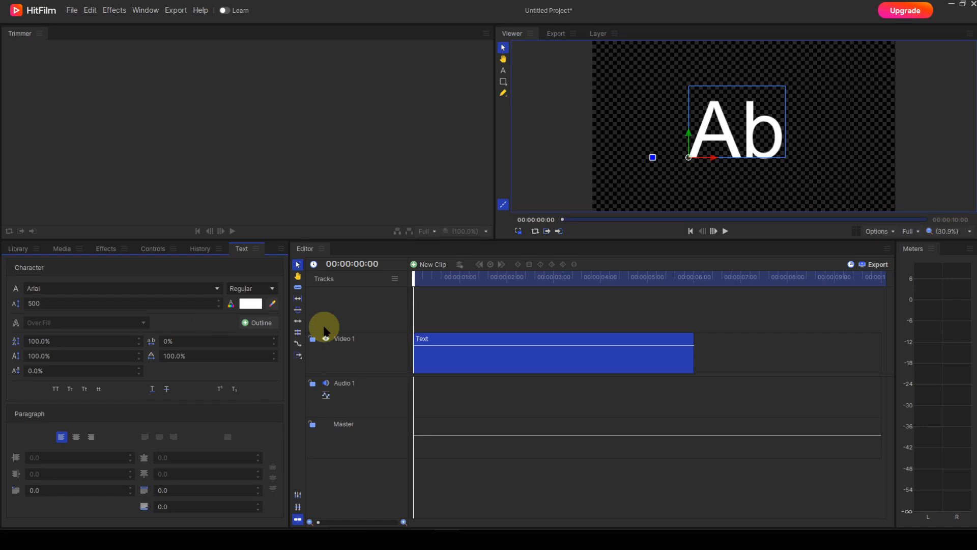
- Add an outline to the text, try the Under Fill placement and set the placement to Centered
click(252, 323)
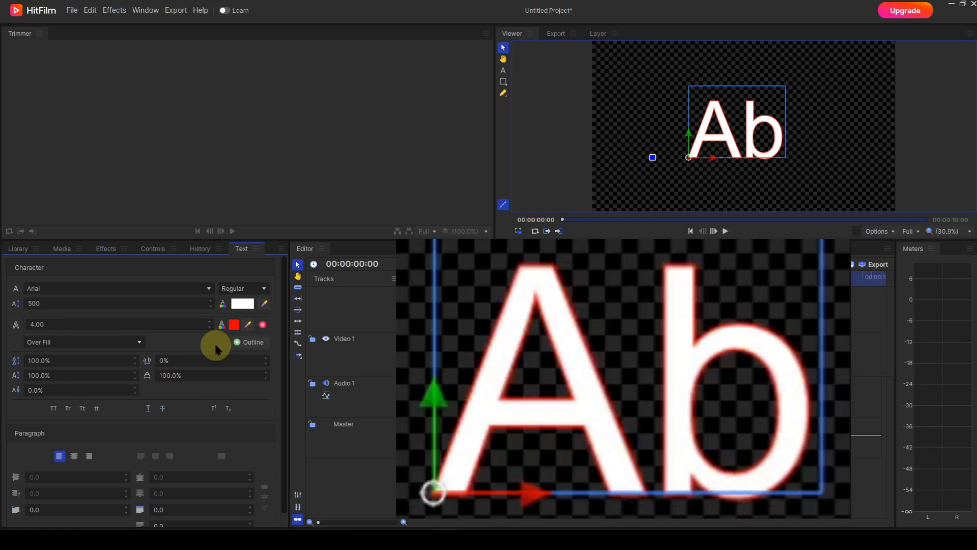
click(139, 342)
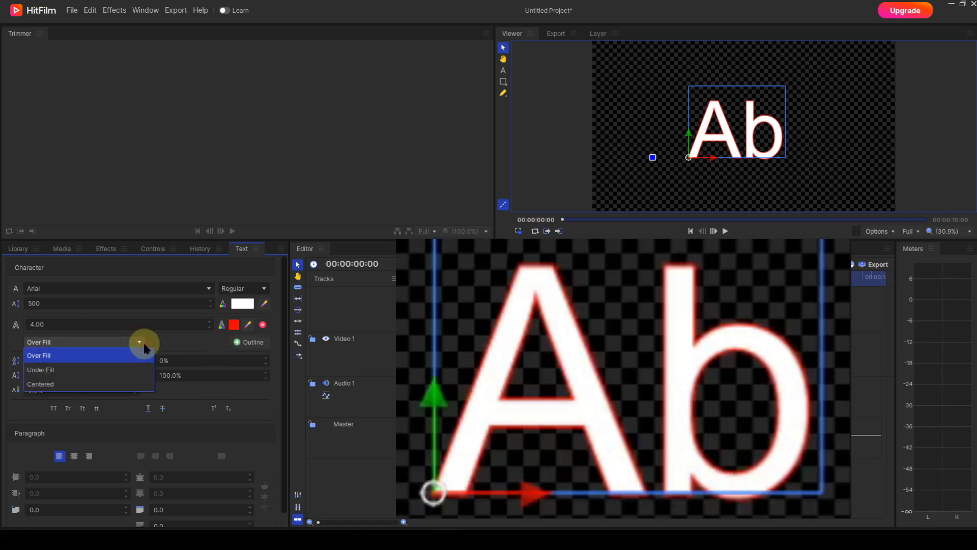
click(77, 370)
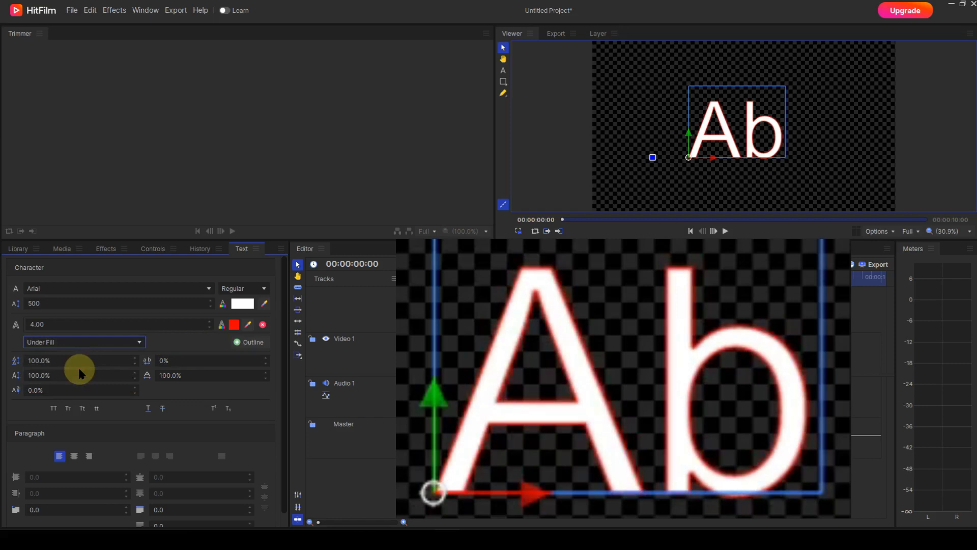
click(139, 344)
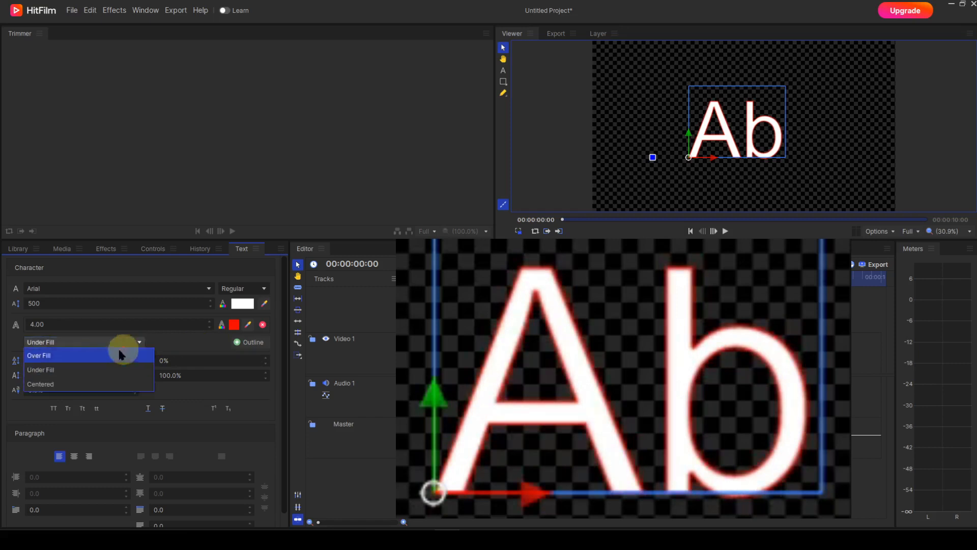
click(61, 383)
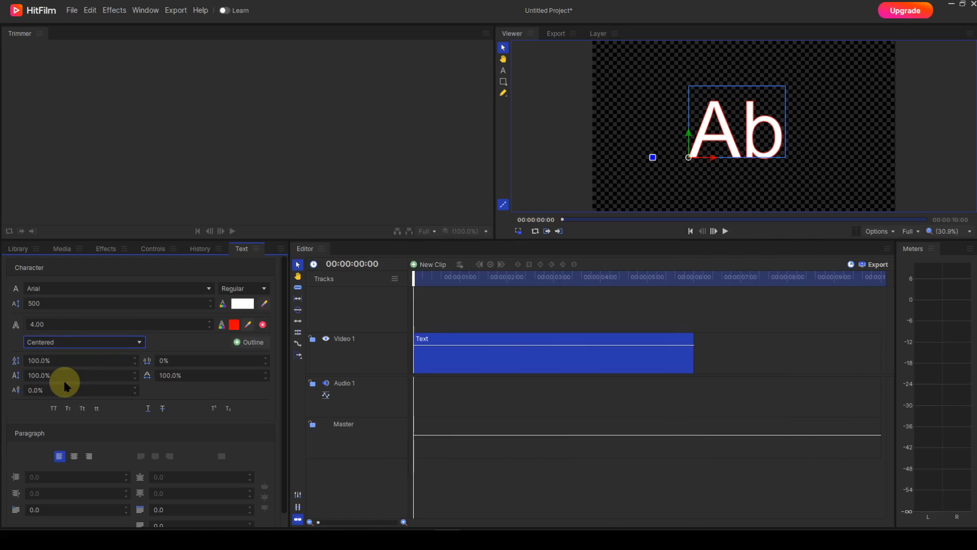
- Add a second outline to the text and remove both outlines
click(245, 343)
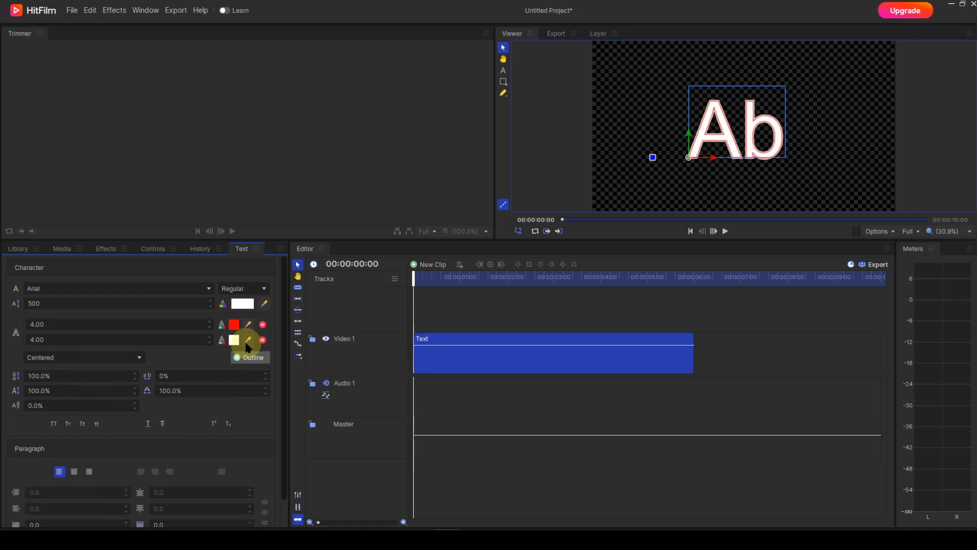
click(263, 340)
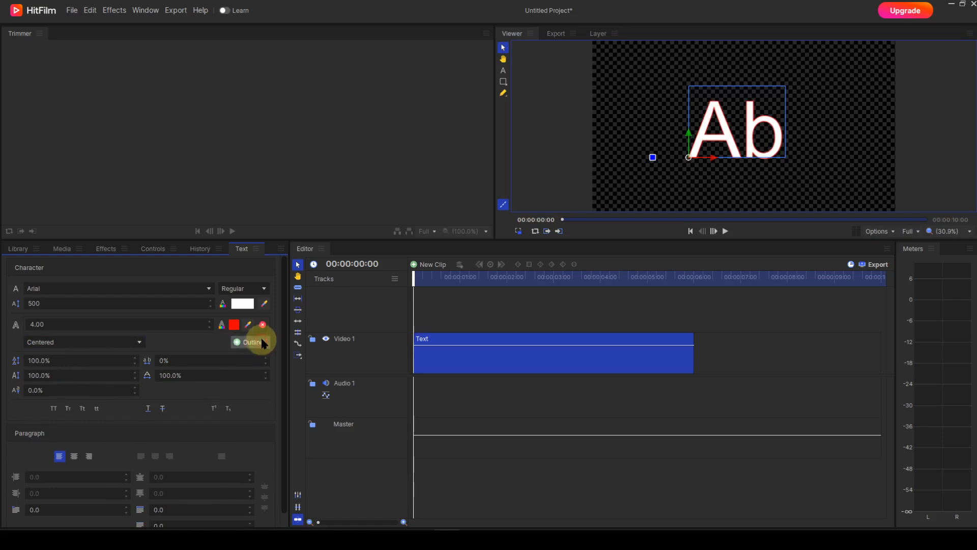
click(262, 325)
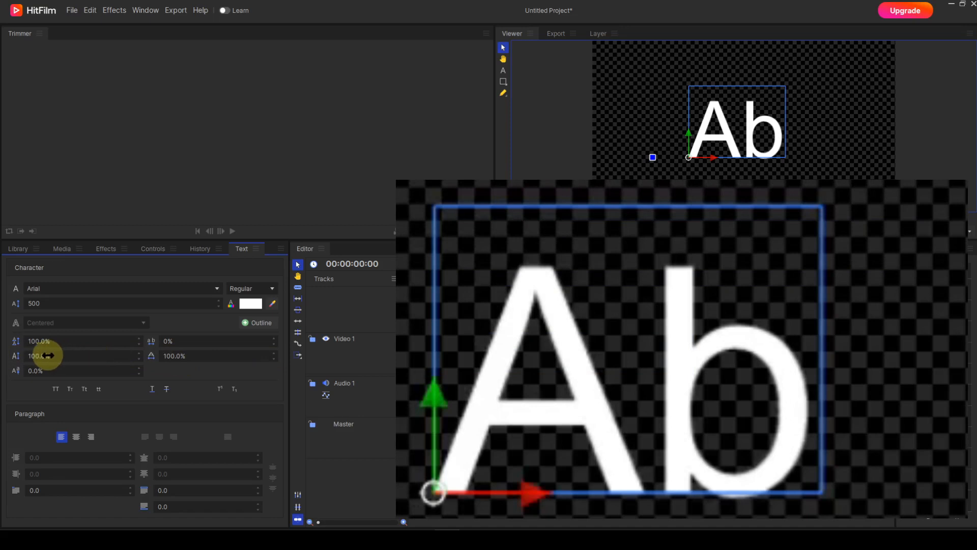
- Try different vertical scale values on the text and set the vertical scale to 100%
drag(33, 356, 38, 355)
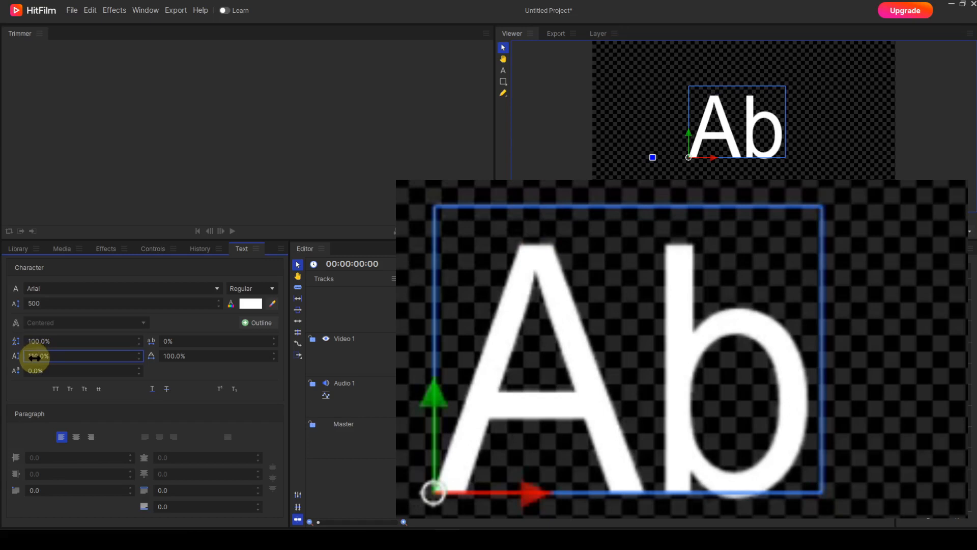
drag(37, 357, 38, 358)
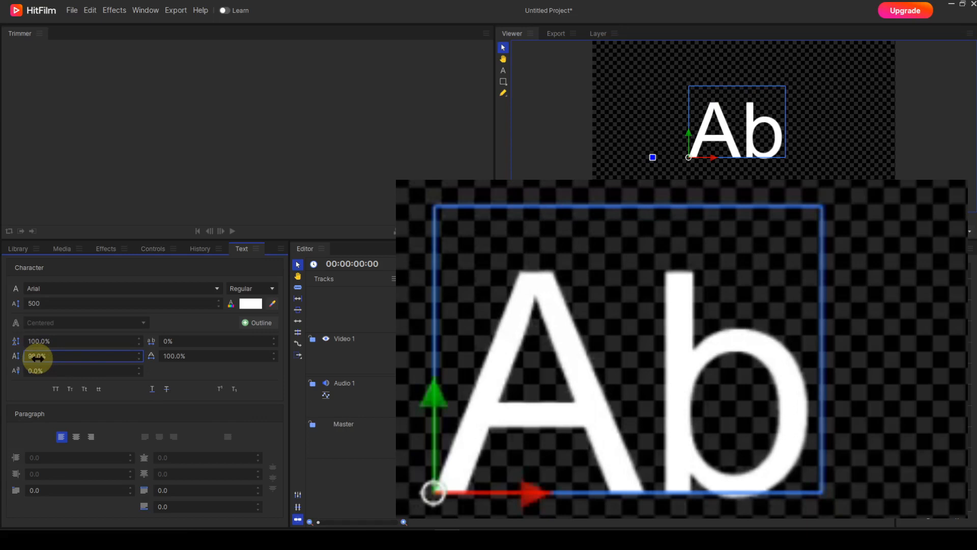
click(35, 357)
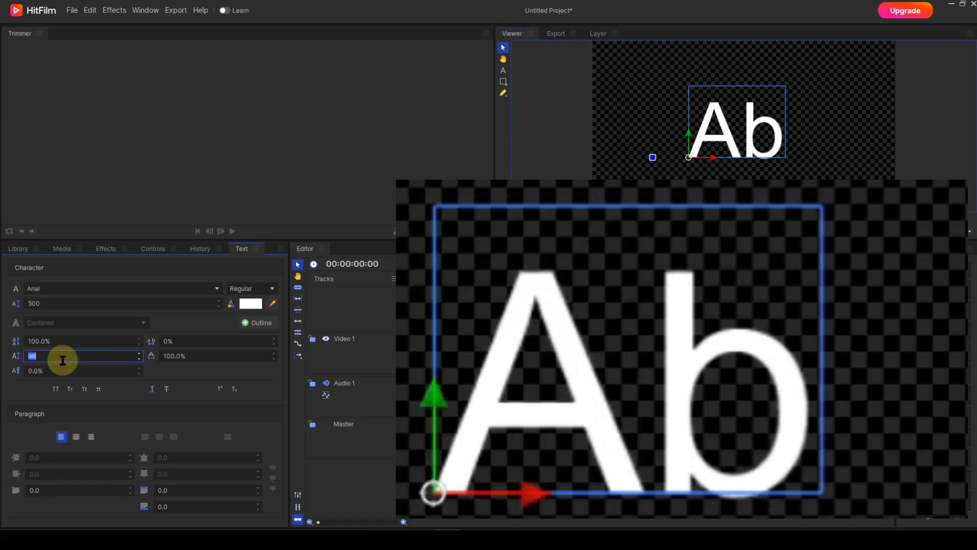
text(100)
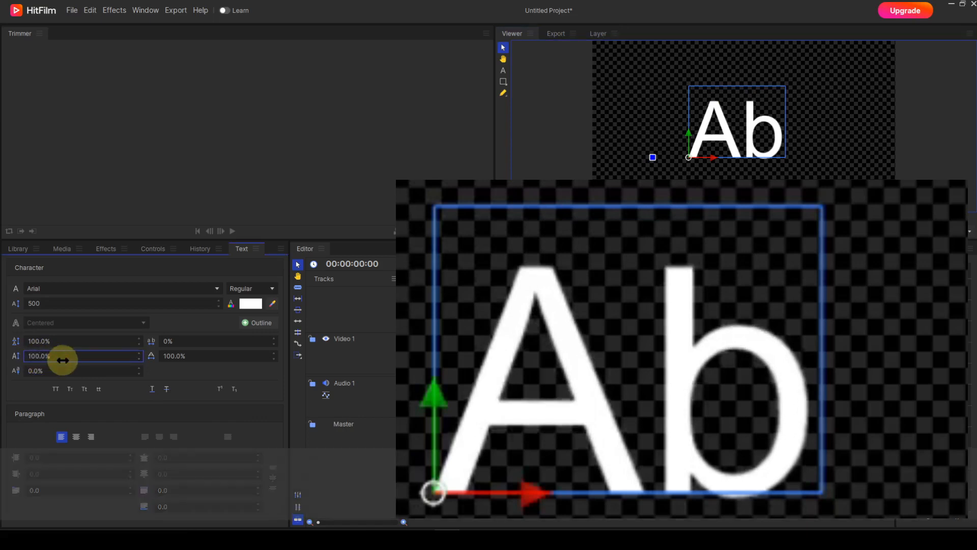
key(Return)
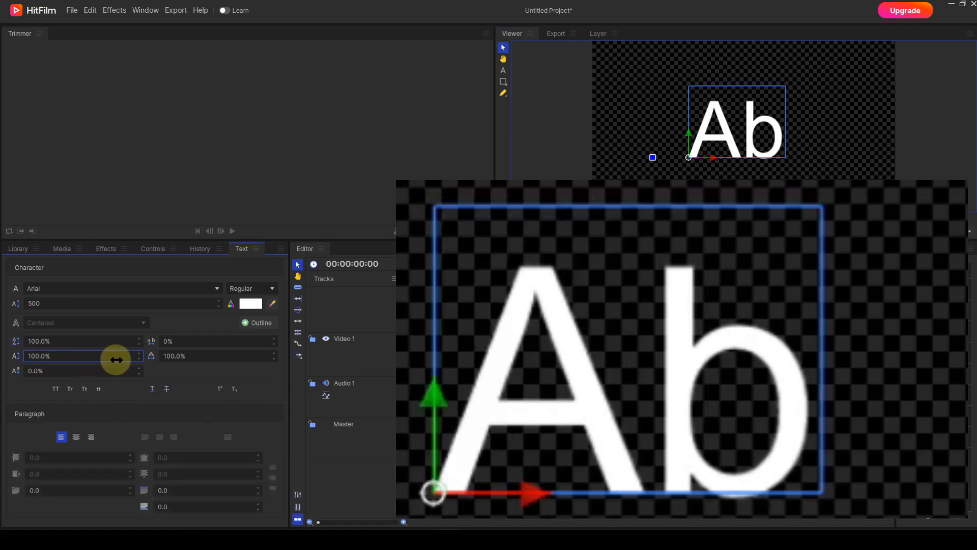
- Try a horizontal scale of 120% on the text and set it back to 100%
click(181, 356)
drag(182, 357, 182, 356)
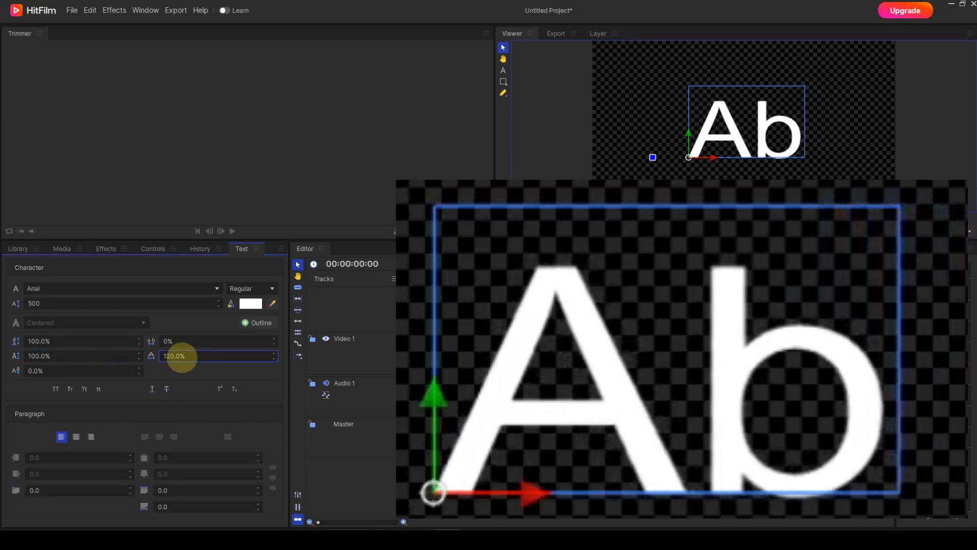
click(181, 356)
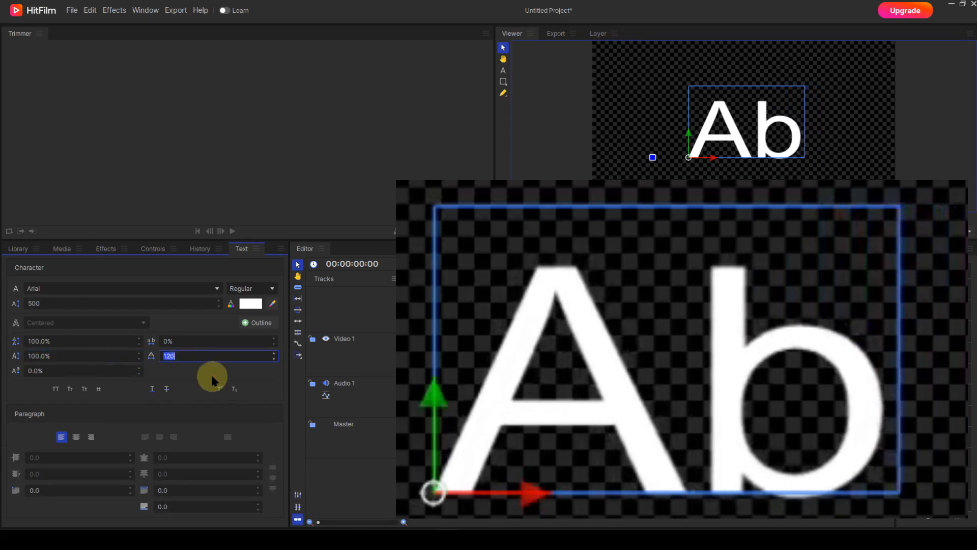
text(100)
key(Return)
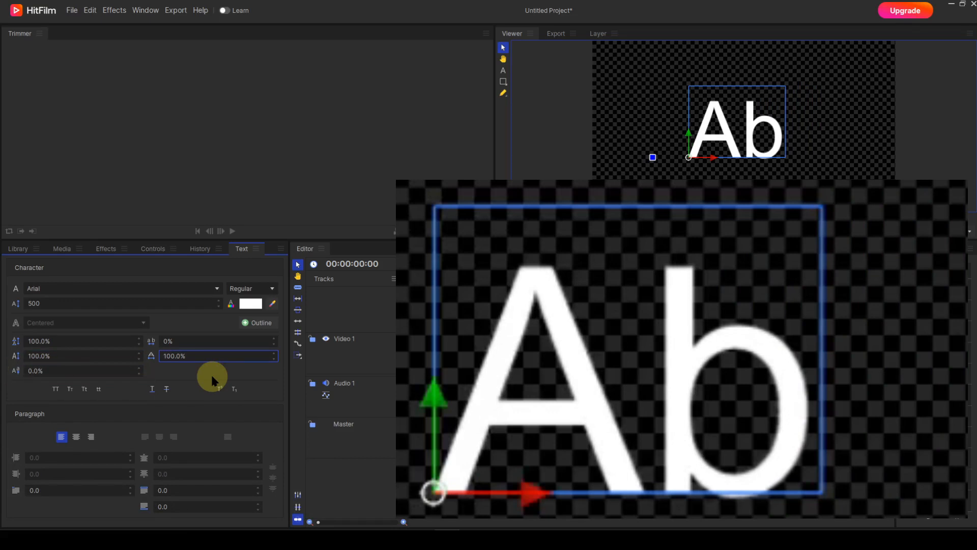
- Try a baseline shift of 26% on the text and set it back to 0%
drag(39, 371, 38, 371)
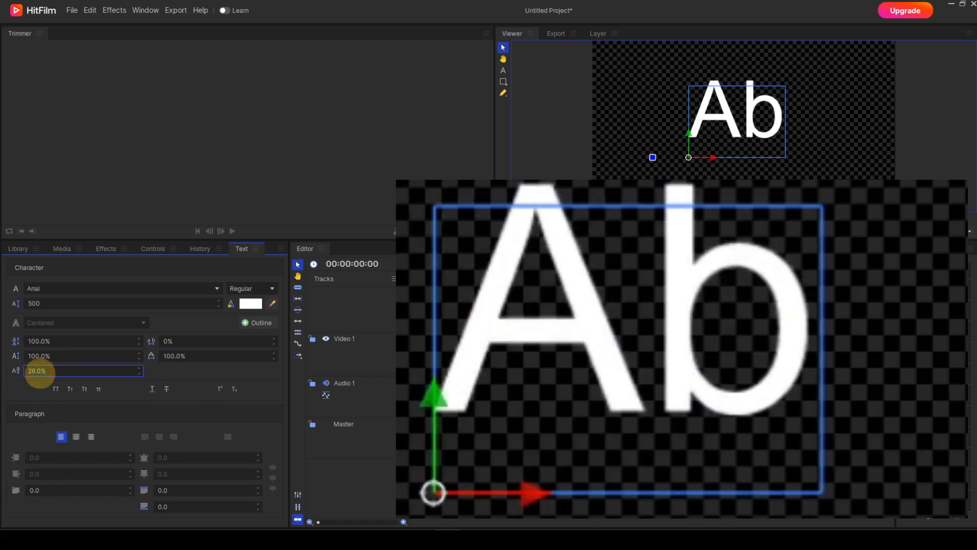
click(39, 373)
text(0)
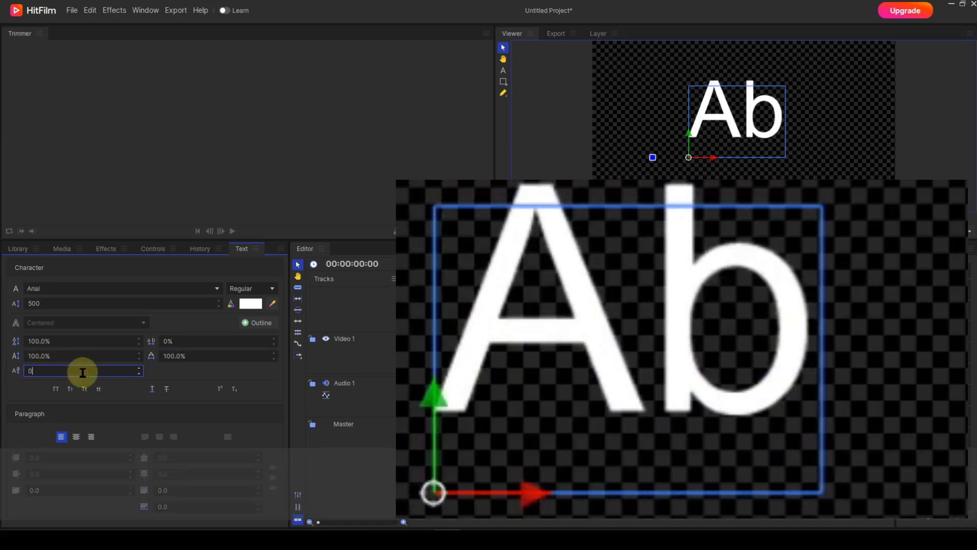
key(Return)
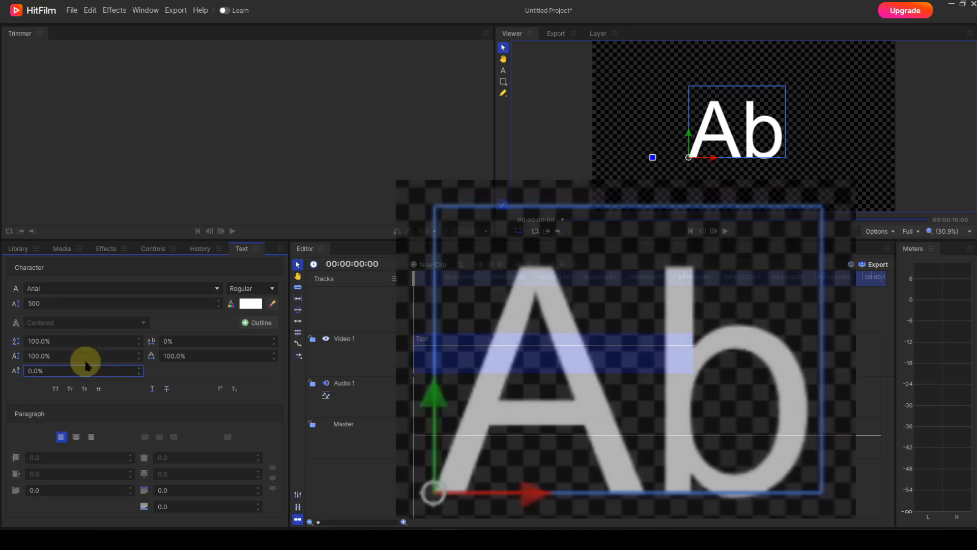
- Try the All Capitals, Small Caps, Start Case and Lower Case options on the text one after another
click(55, 389)
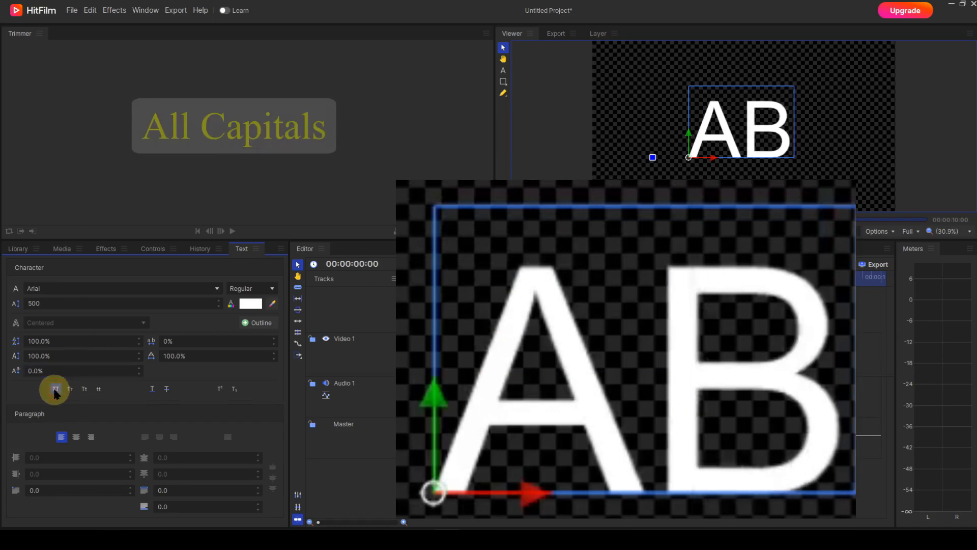
click(71, 391)
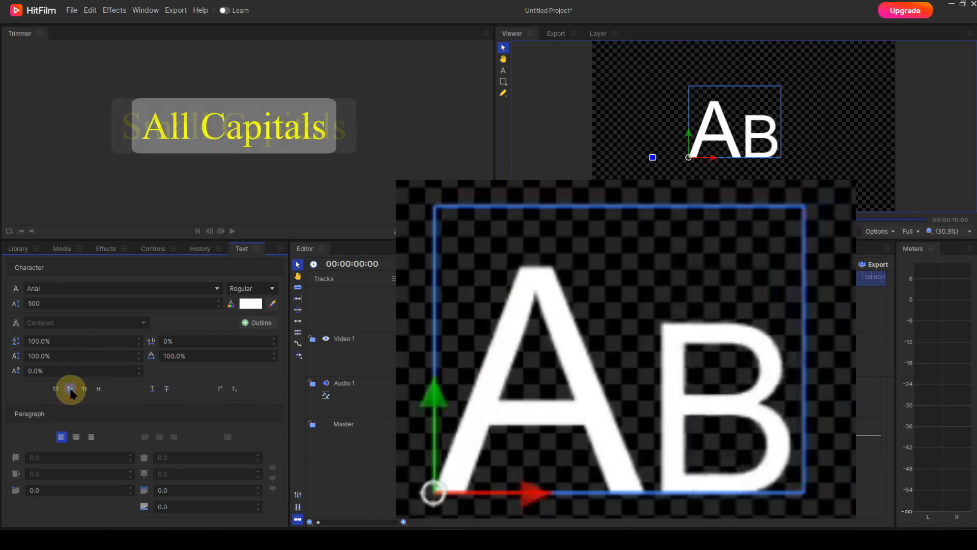
click(85, 390)
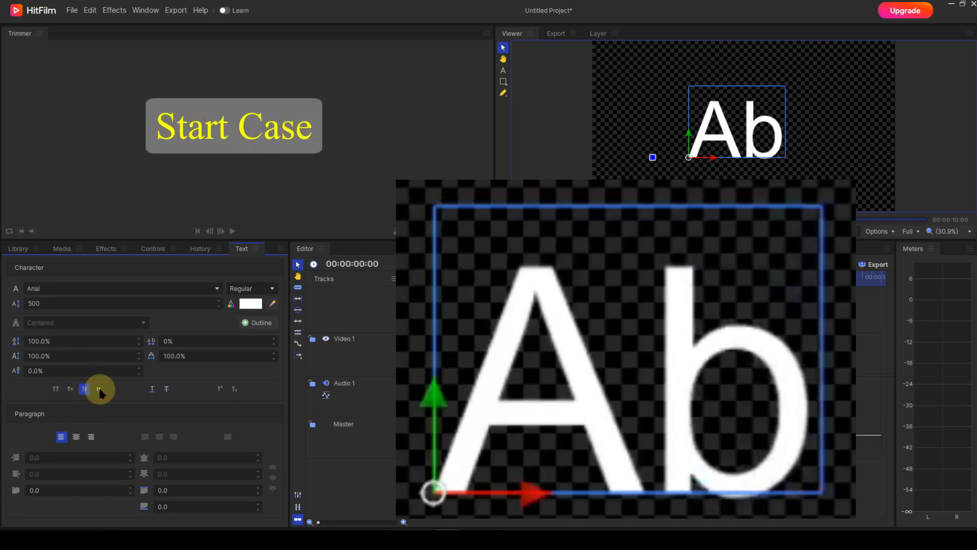
click(99, 390)
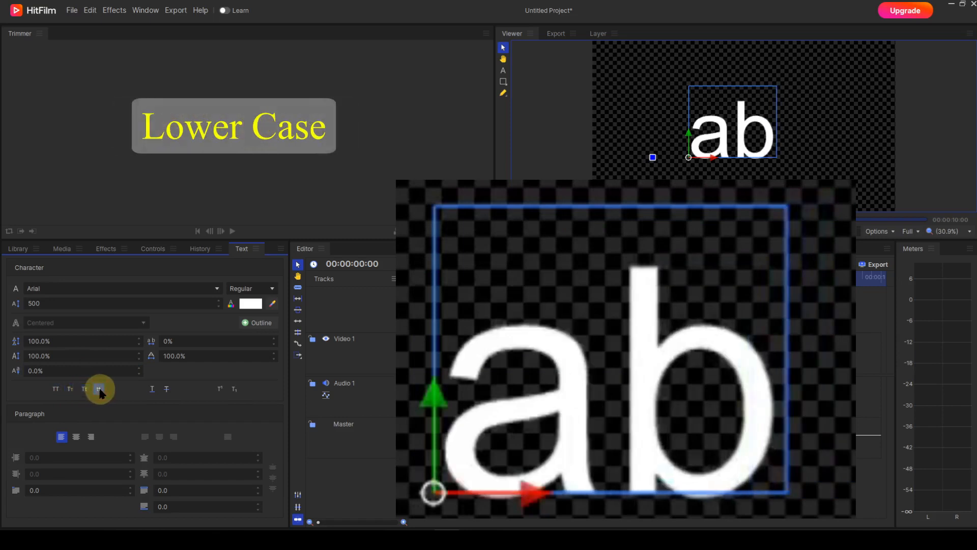
- Apply underline and strikethrough to the text, try superscript and switch it to subscript
click(152, 389)
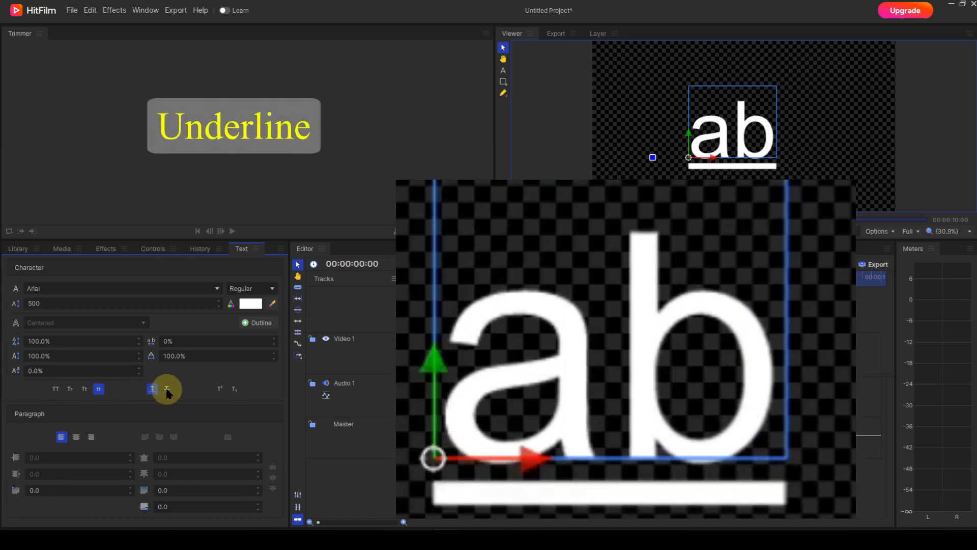
click(166, 389)
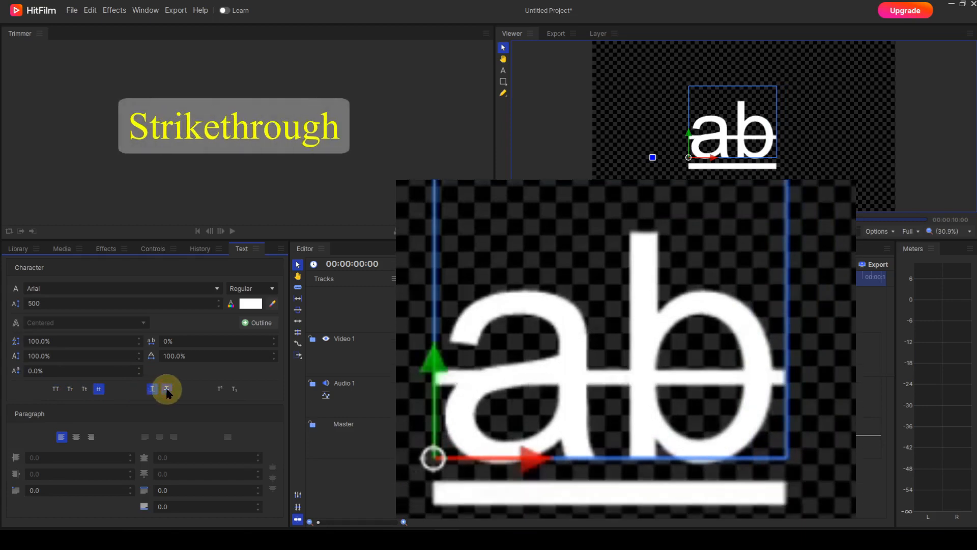
click(219, 389)
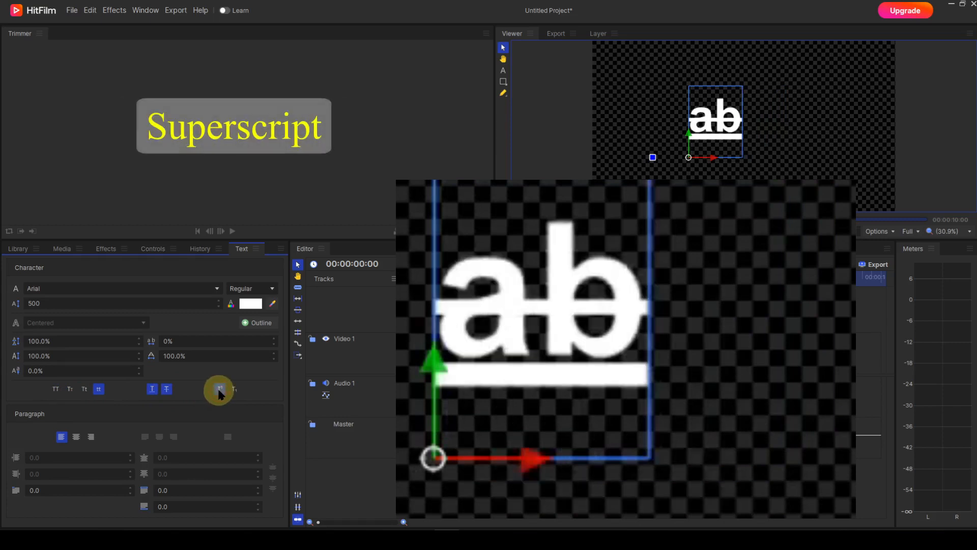
click(234, 390)
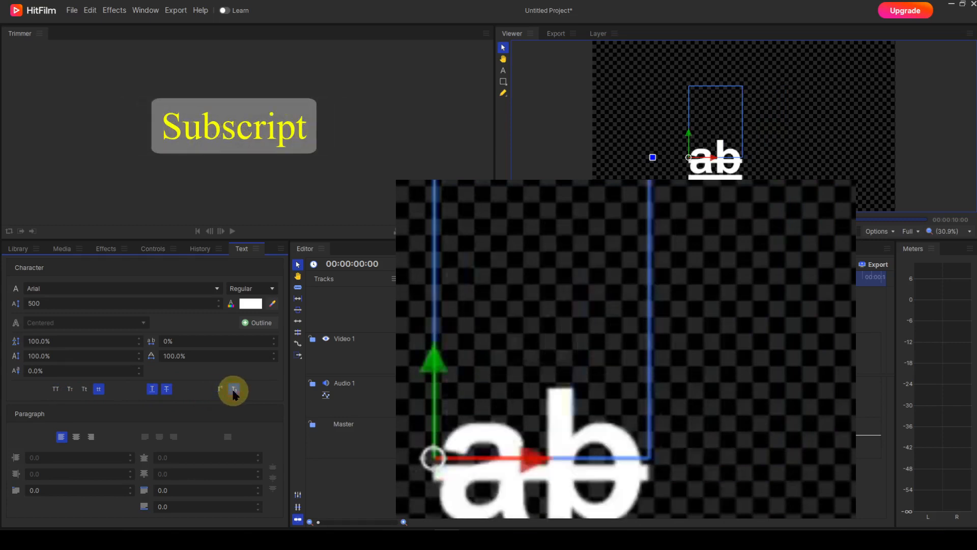
- Remove the strikethrough and the underline from the text
click(167, 389)
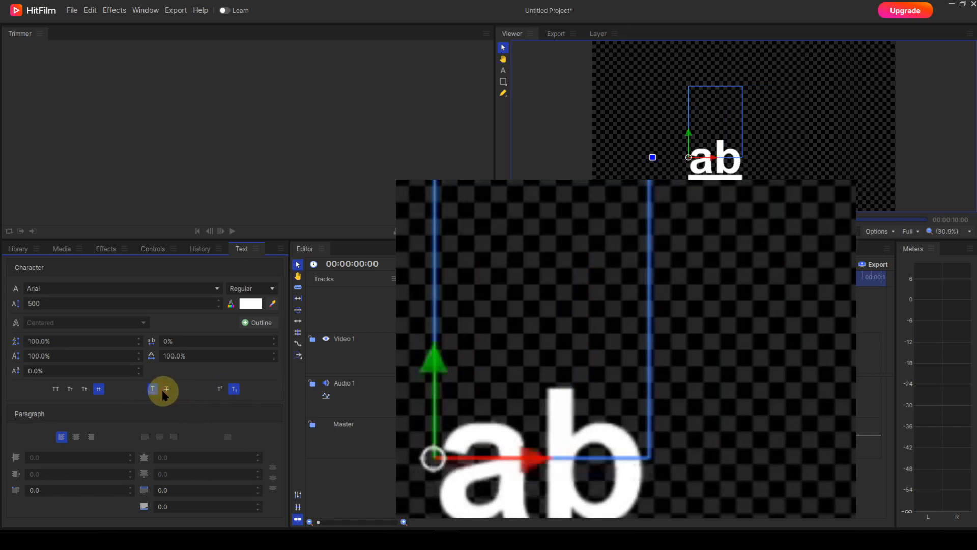
click(151, 388)
click(99, 390)
click(97, 392)
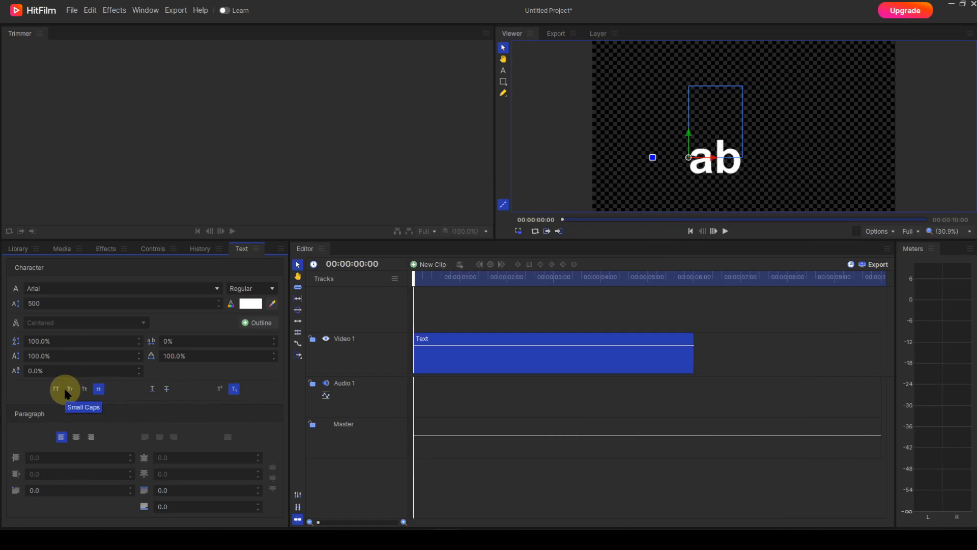
- Try Small Caps and All Capitals on the text and set its case to Start Case
click(70, 389)
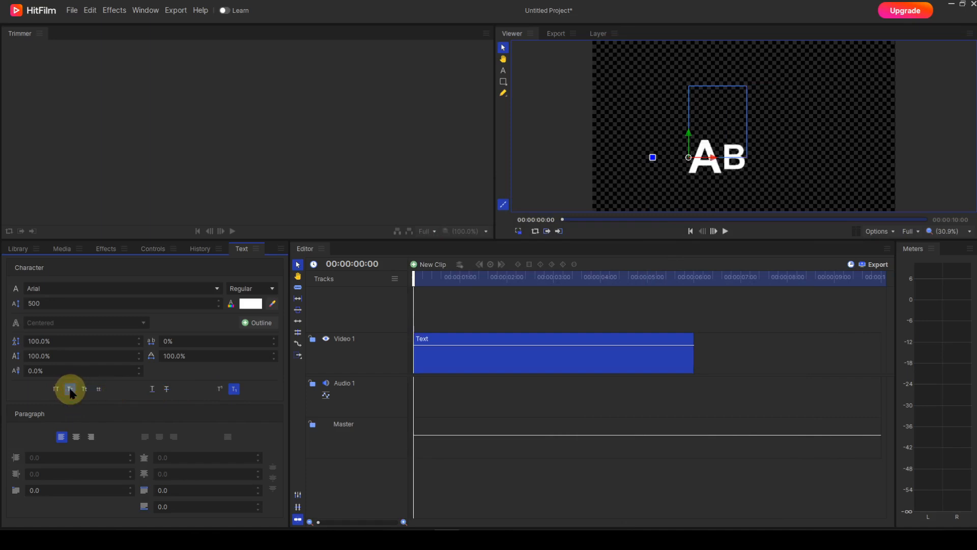
click(85, 390)
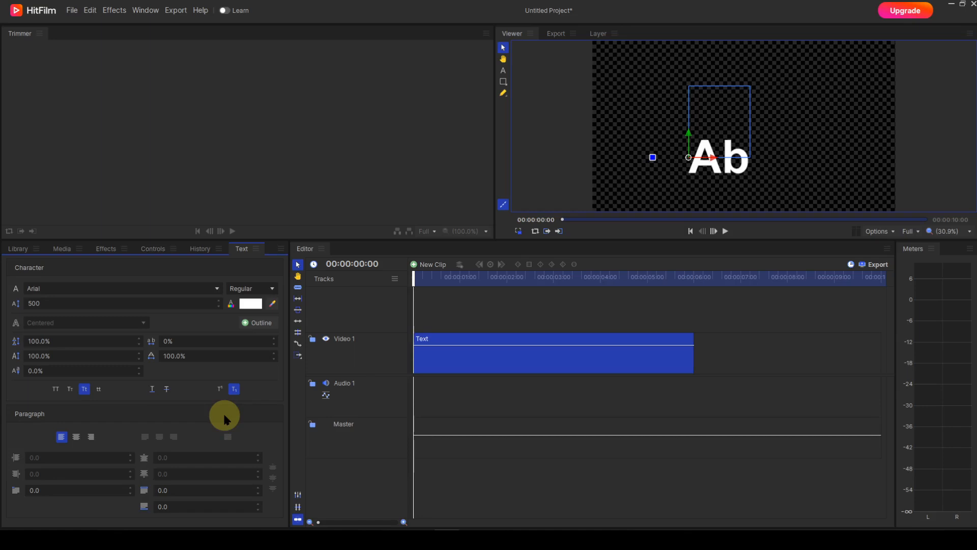
click(70, 389)
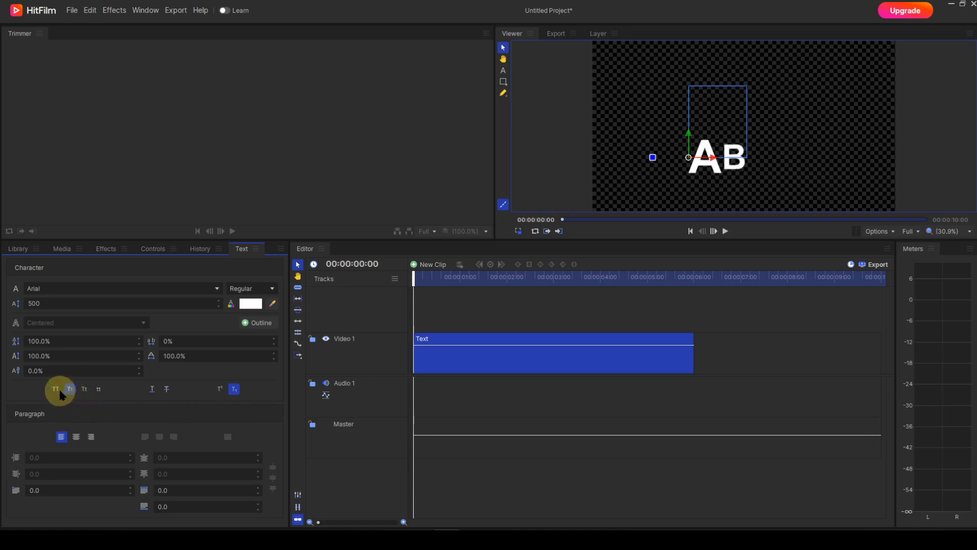
click(56, 390)
click(85, 389)
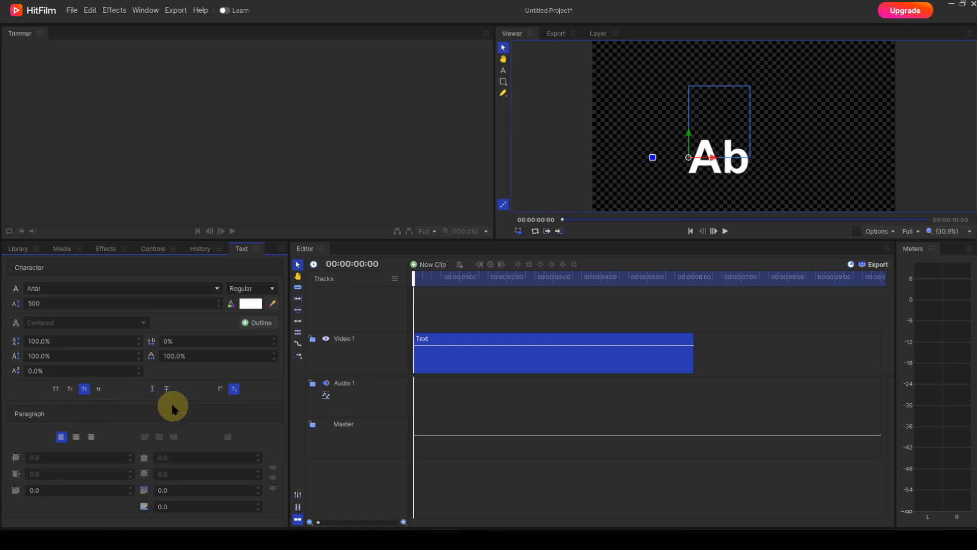
- Turn underline on and off again for the text and remove its subscript formatting
click(152, 389)
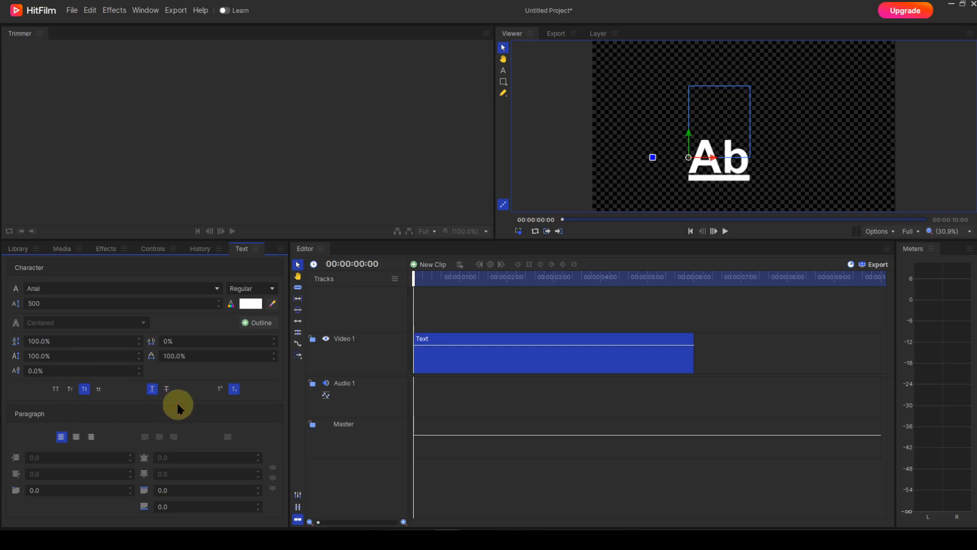
click(153, 389)
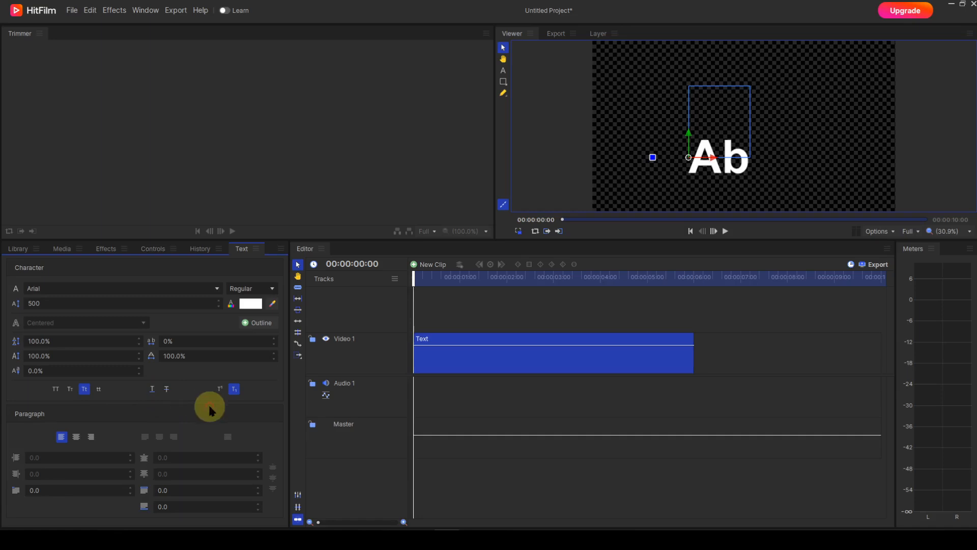
click(234, 391)
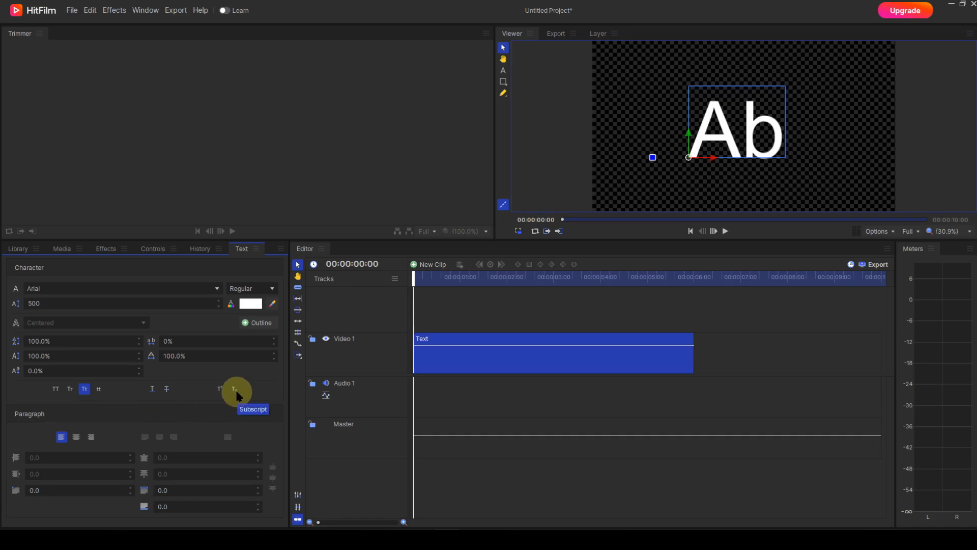
- Try Lower Case on the text and return it to Start Case
click(98, 389)
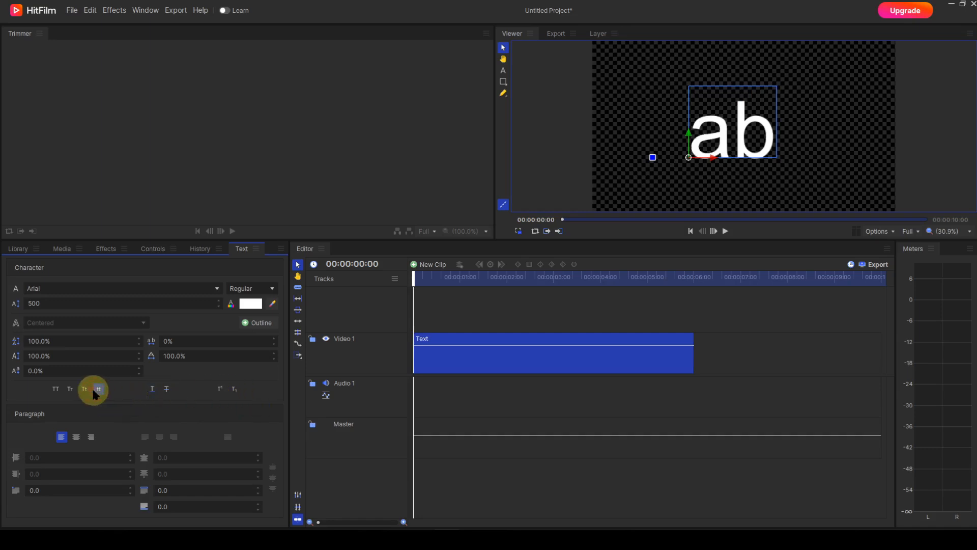
click(85, 389)
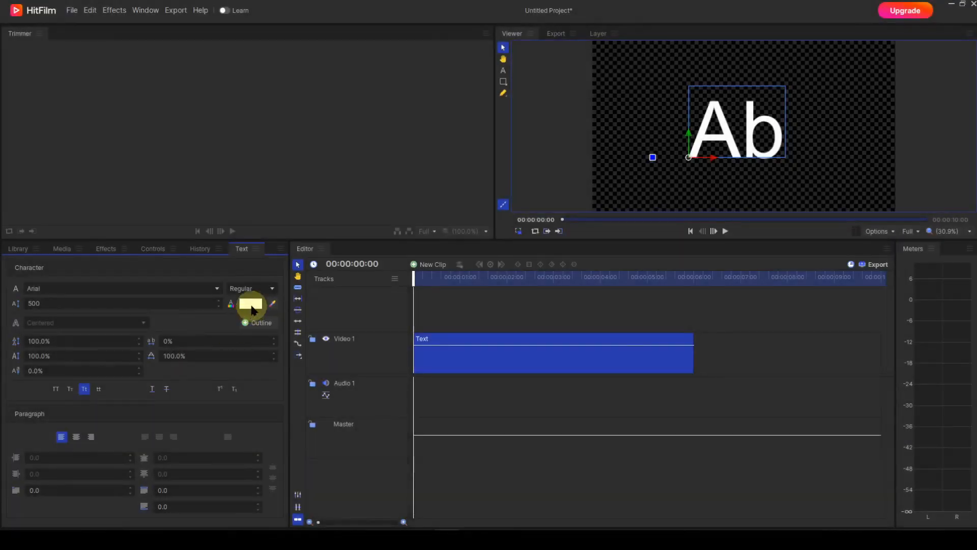
- Set the text color to the basic red #ff0000
click(250, 304)
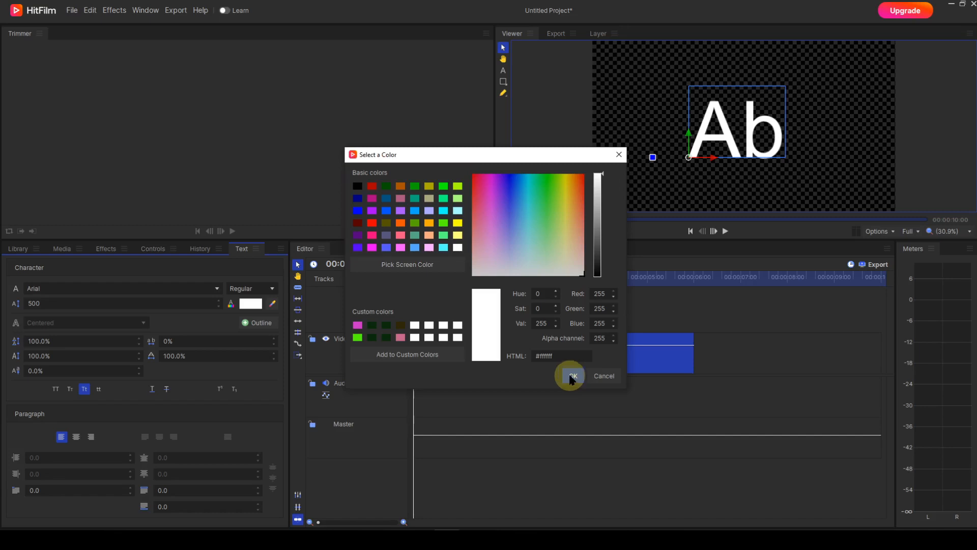
click(372, 223)
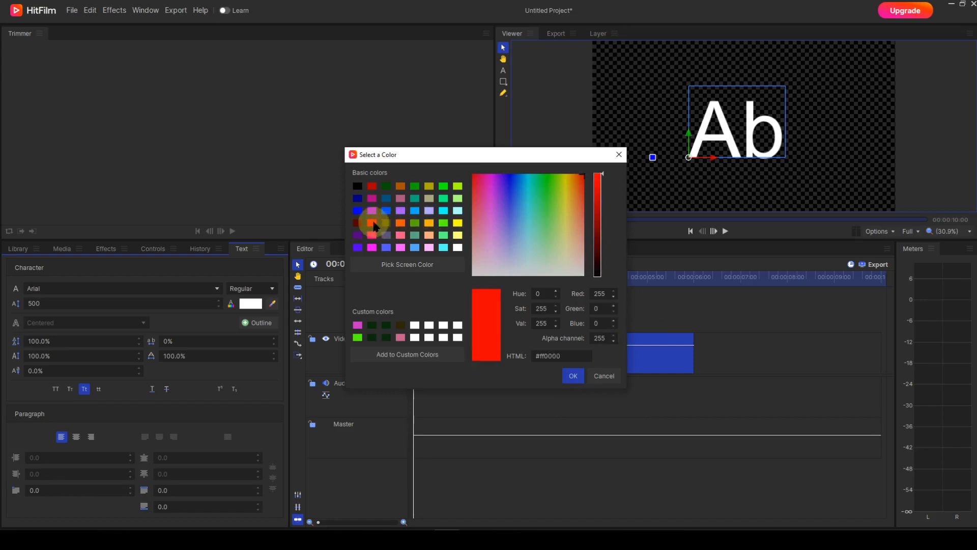
click(573, 377)
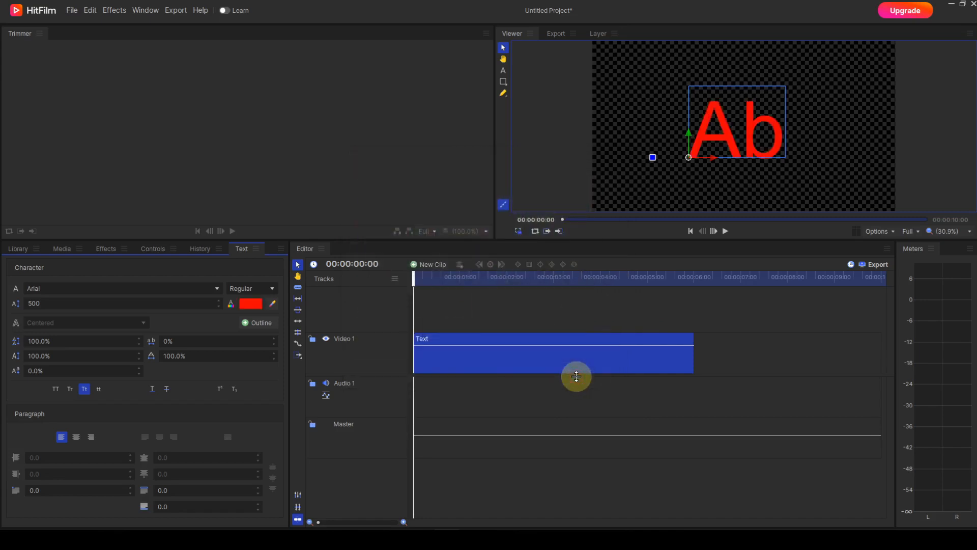
- Reopen the text color selection and sample the screen color #606e81 over the text clip on the timeline
click(251, 303)
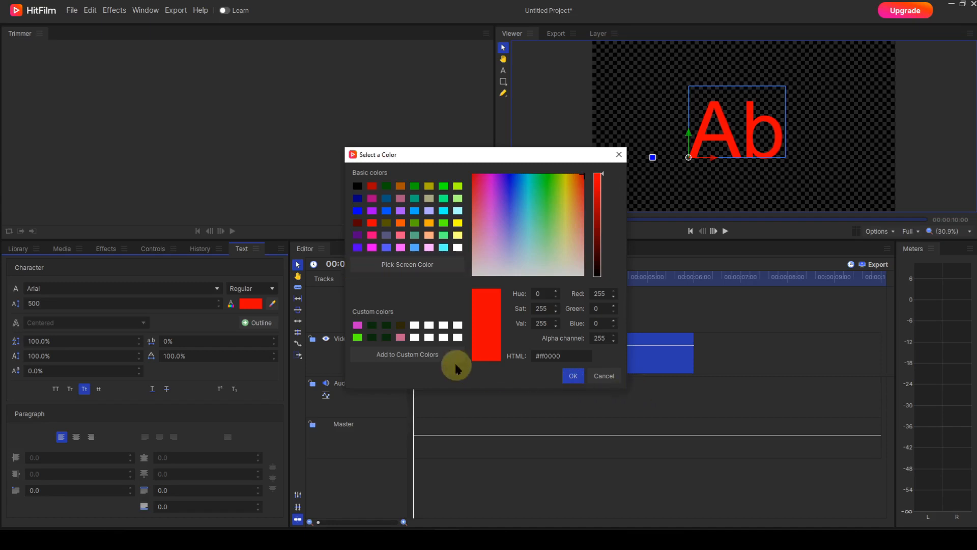
click(407, 269)
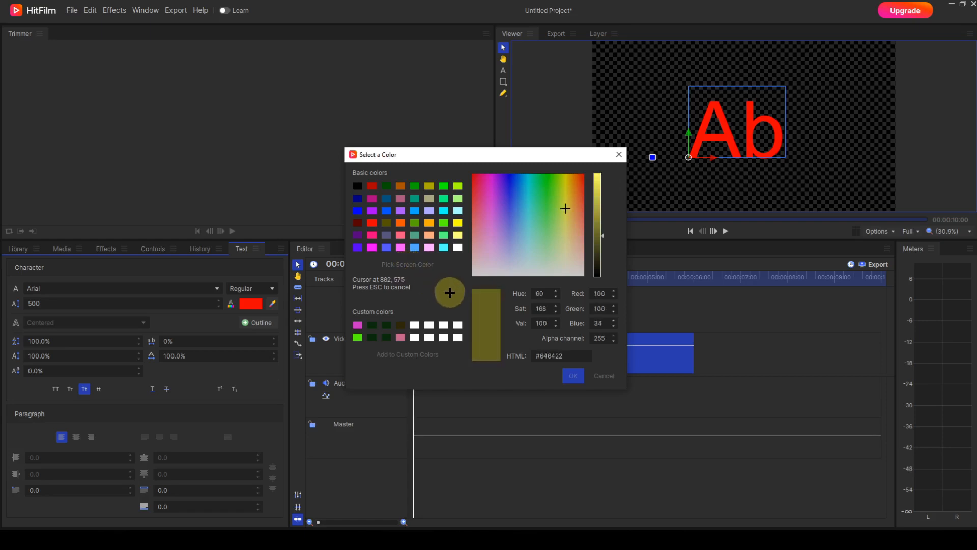
click(657, 356)
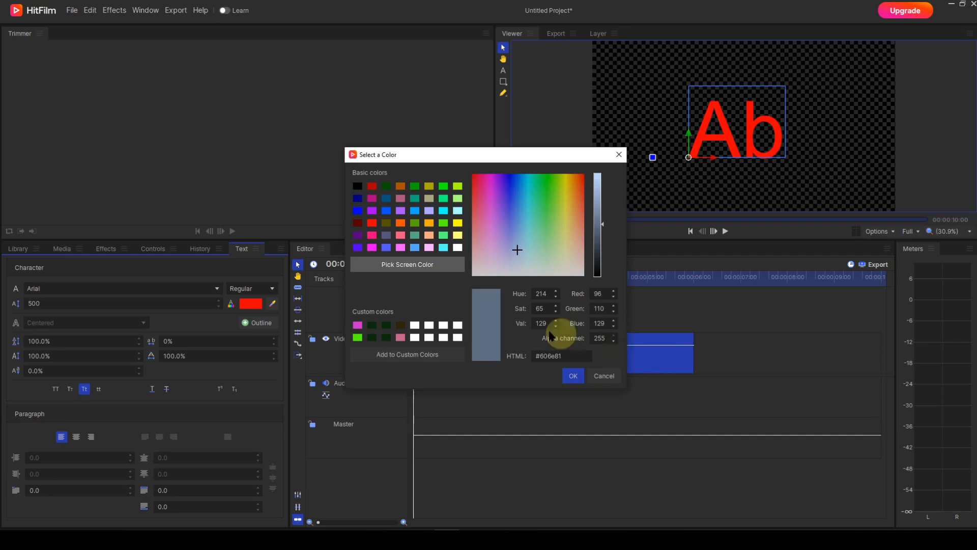
- Pick a white custom color for the text and set its red, green and blue values to 0
click(460, 326)
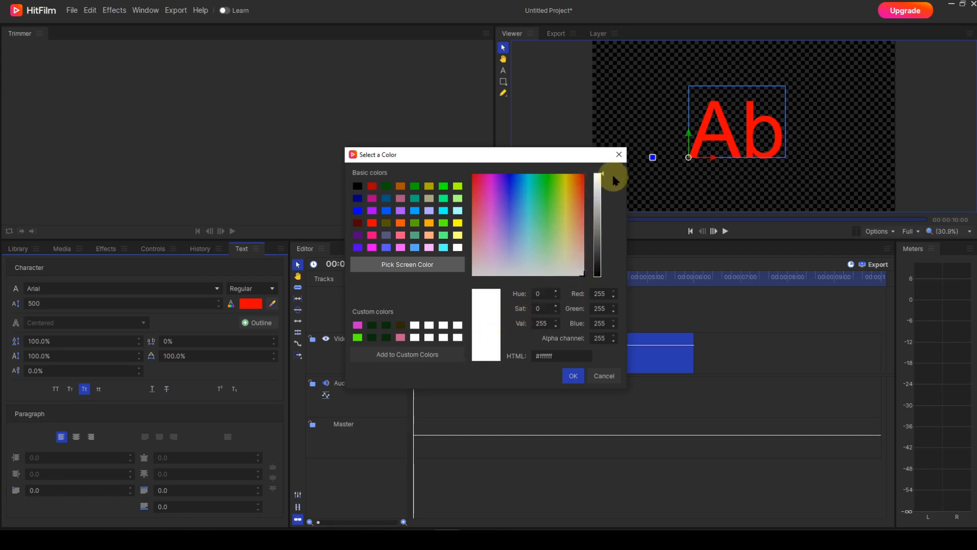
mouse_move(602, 175)
mouse_down()
mouse_move(603, 236)
mouse_move(609, 176)
mouse_up()
double_click(605, 294)
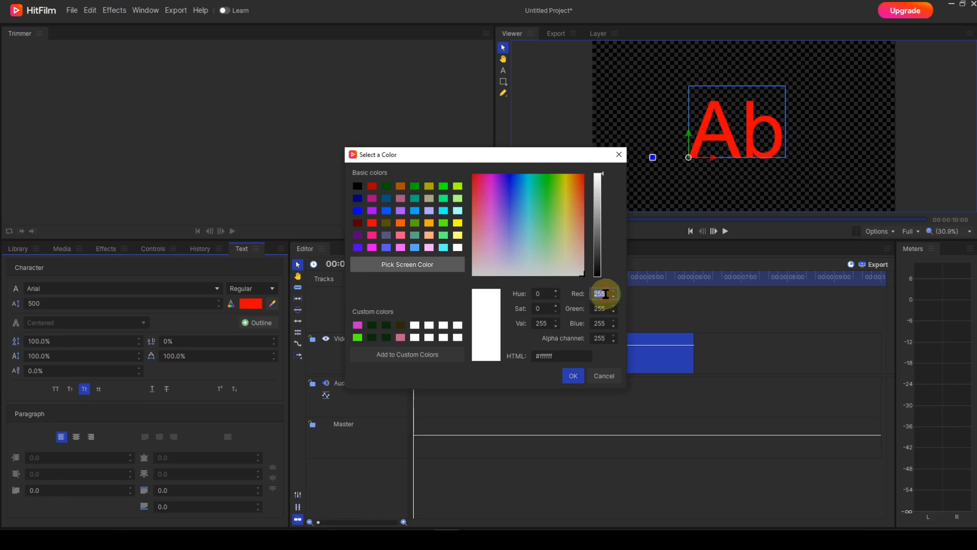
text(0)
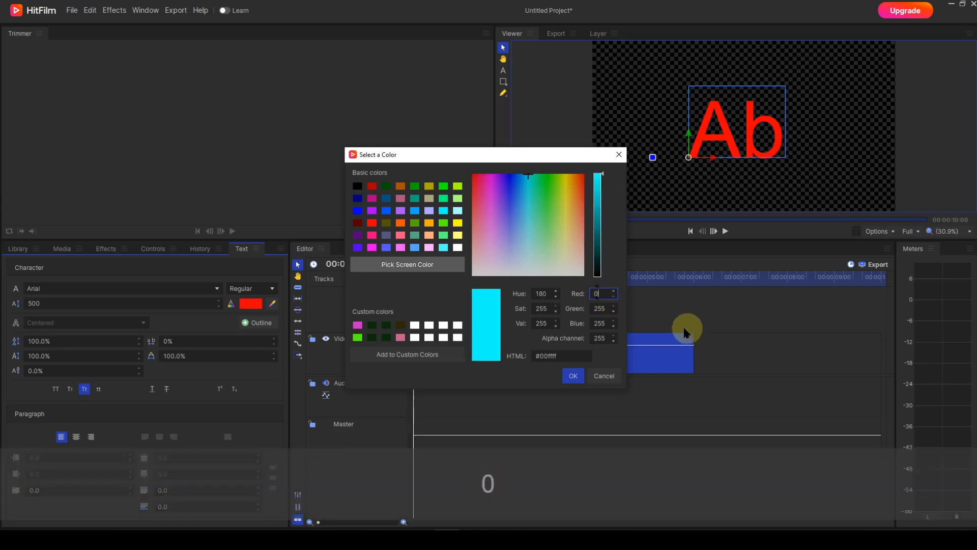
double_click(601, 309)
text(5)
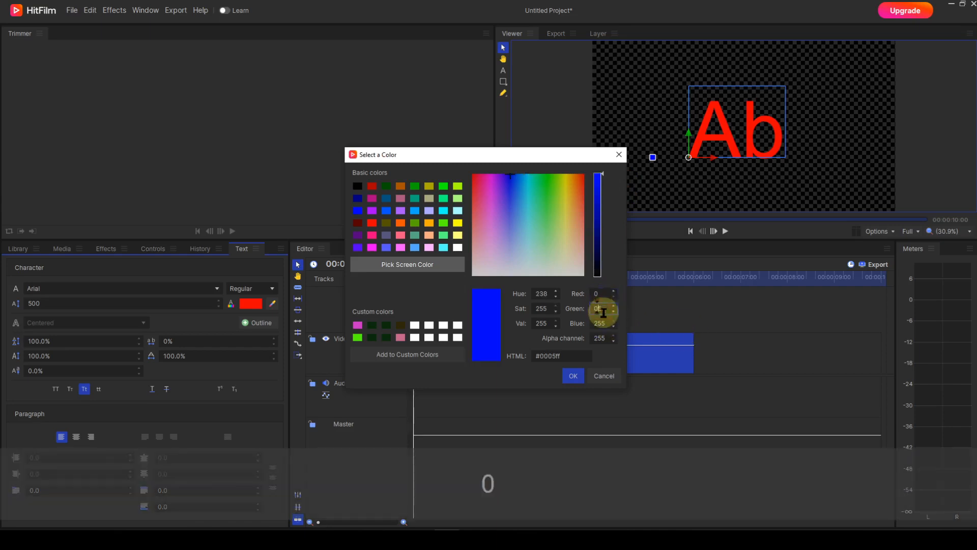
double_click(602, 323)
text(05)
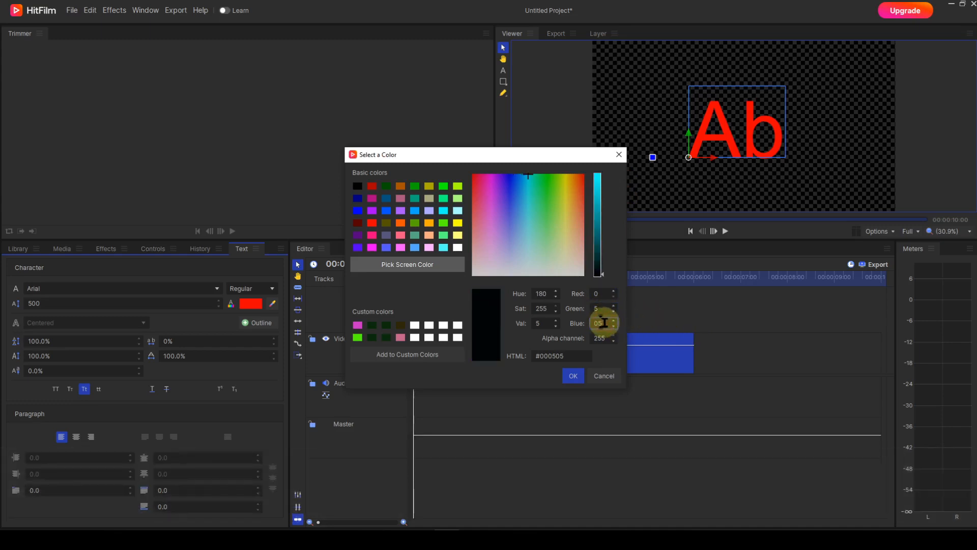
key(BackSpace)
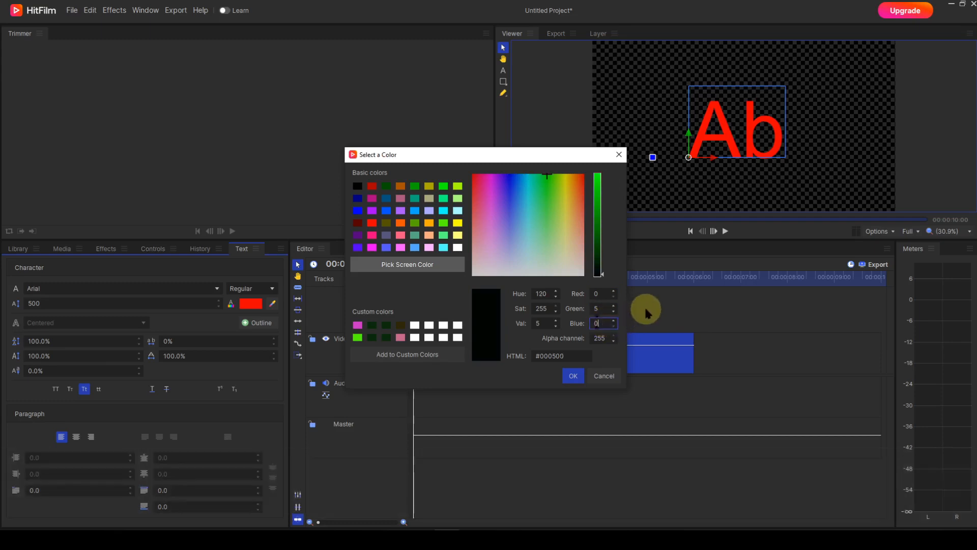
double_click(592, 309)
text(0)
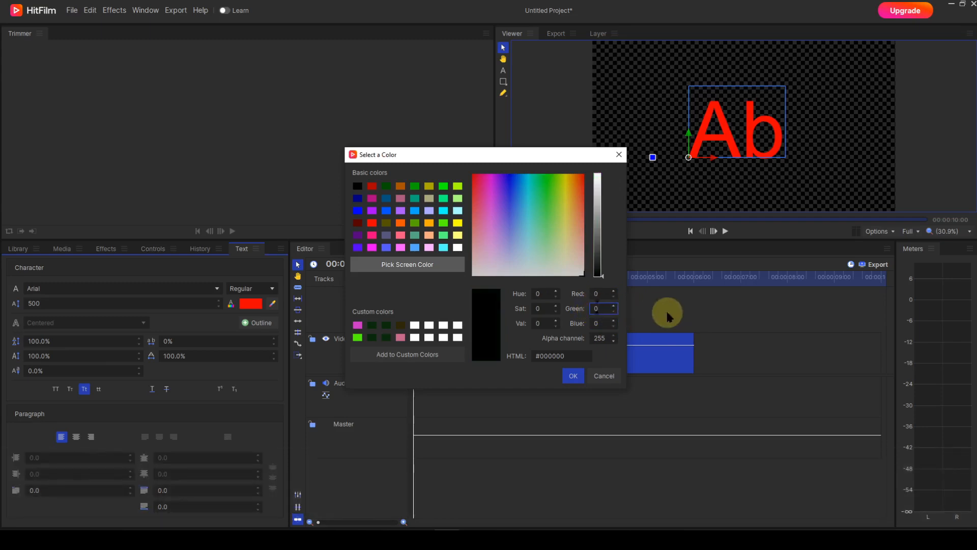
- Set the red, green and blue values of the text color to 255 each
double_click(591, 294)
text(255)
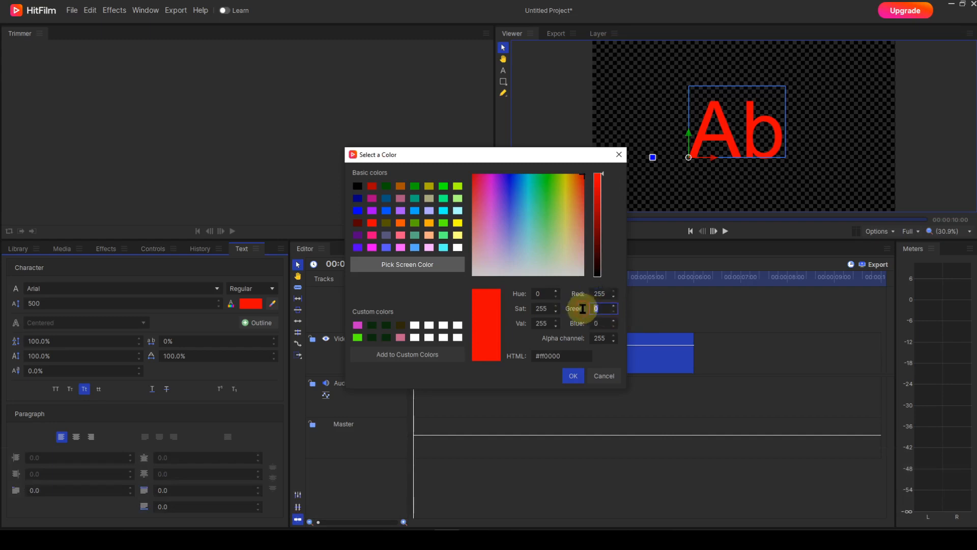
double_click(600, 309)
text(255)
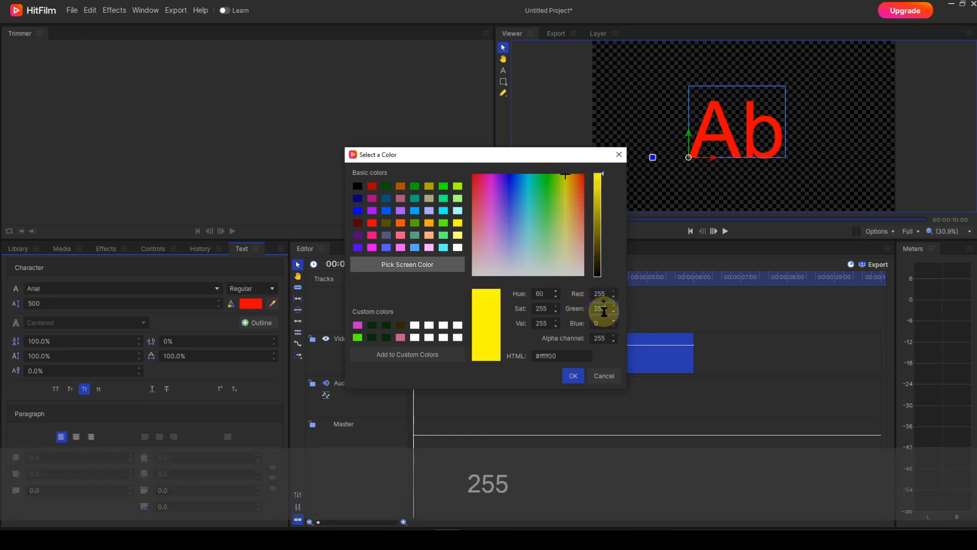
double_click(600, 324)
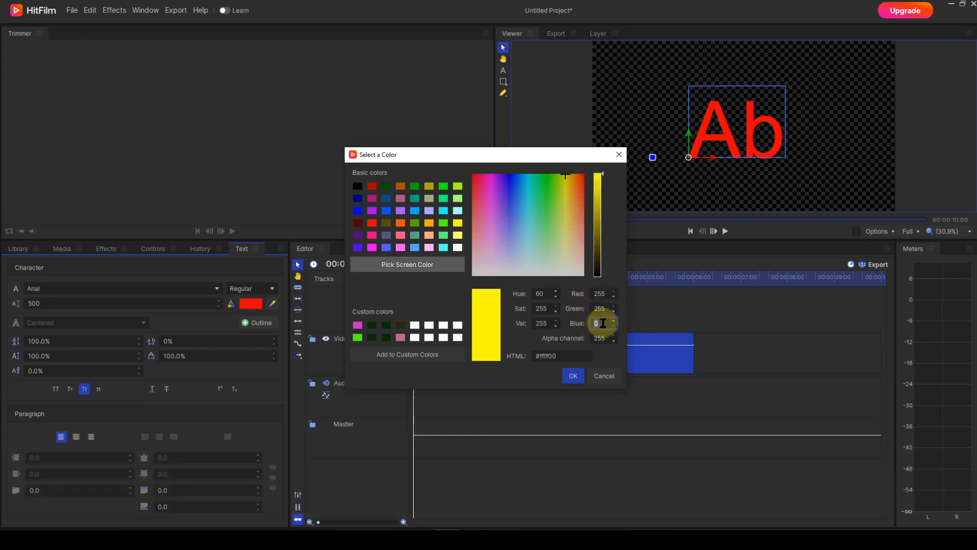
text(255)
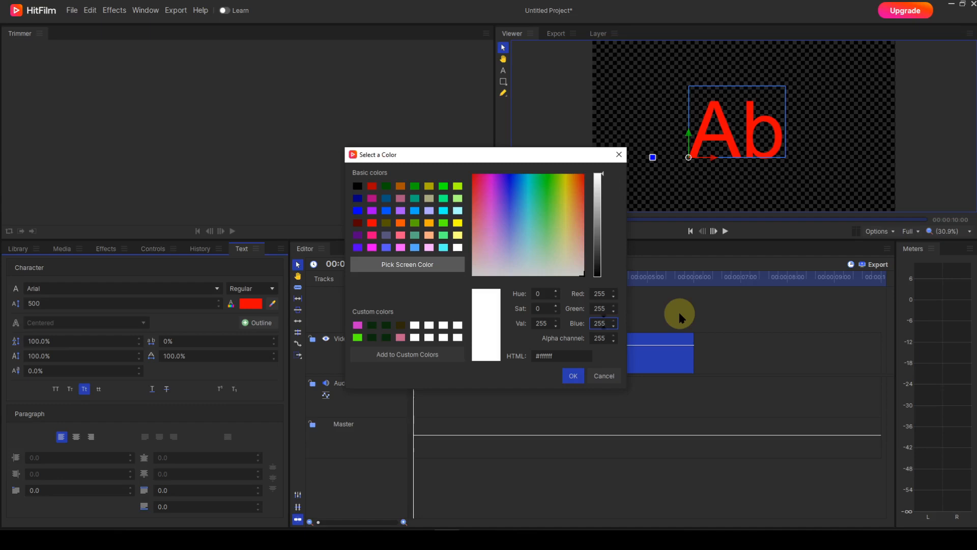
- Enter #0000ff as the HTML code of the text color
drag(559, 356, 530, 358)
text(#00)
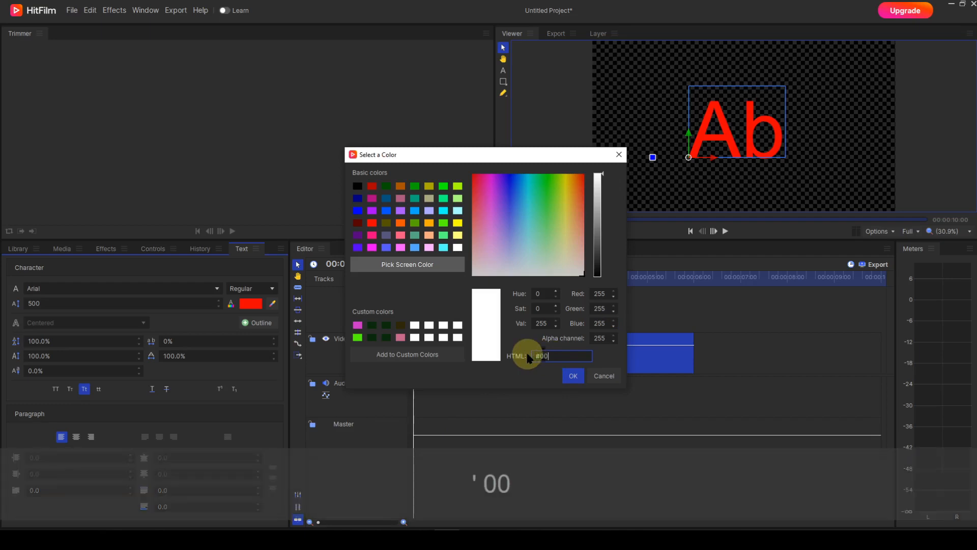
text(00ff)
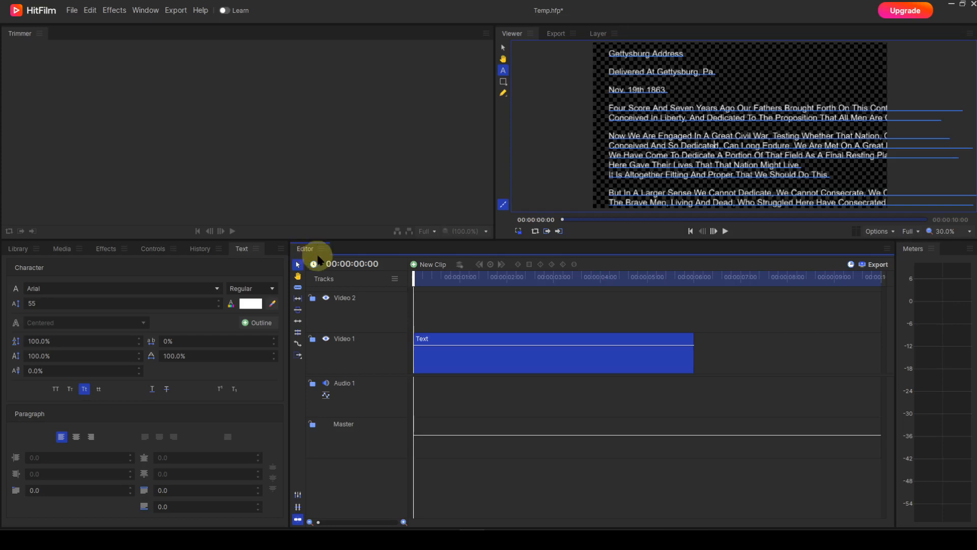
- Select the line "It Is Altogether Fitting And Proper That We Should Do This." and center-align it
click(828, 174)
drag(827, 174, 610, 178)
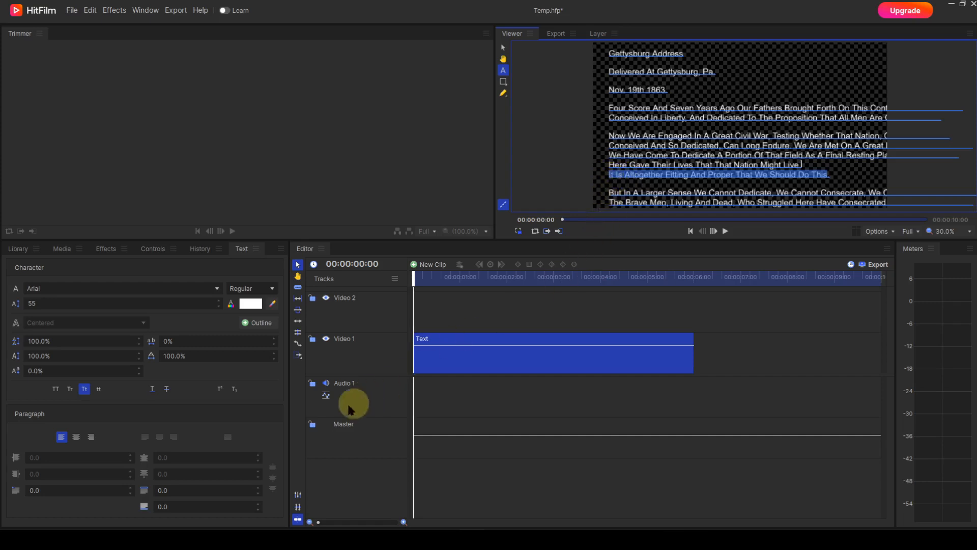
click(77, 439)
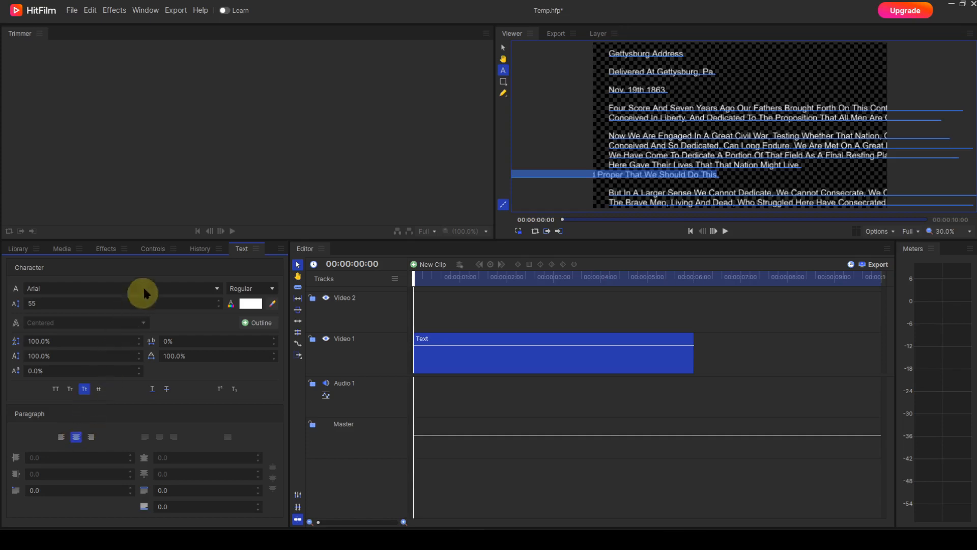
- Set the text clip's X position to 0 and undo both the position and centering changes
click(154, 249)
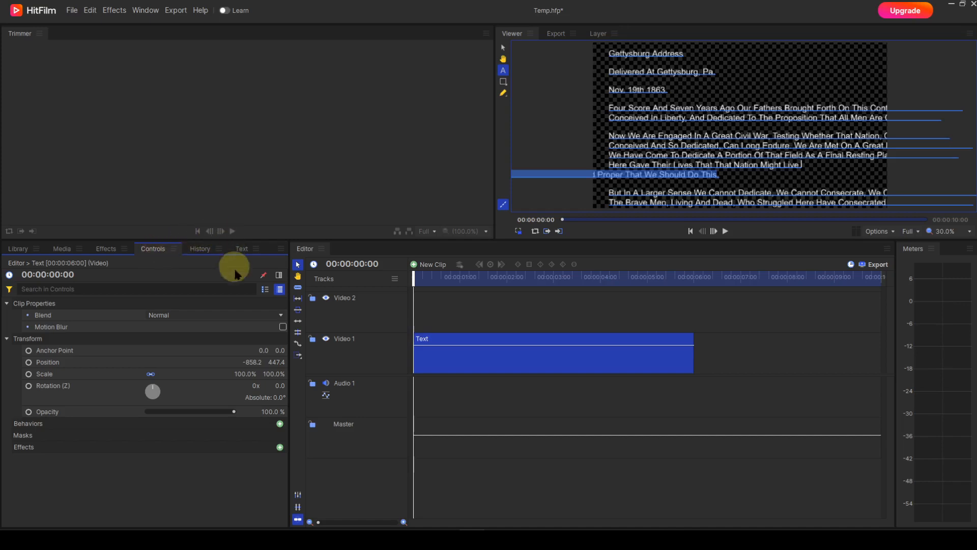
click(248, 361)
text(0)
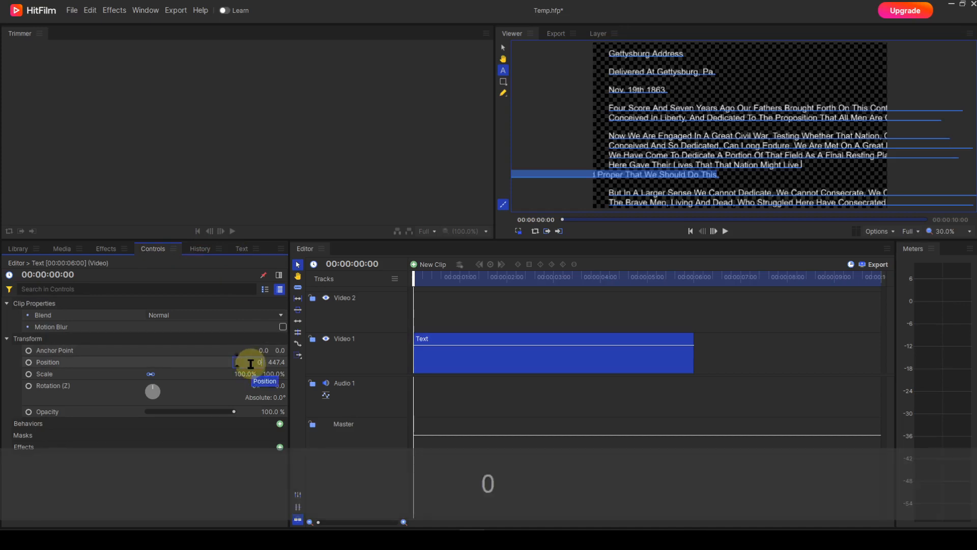
key(Return)
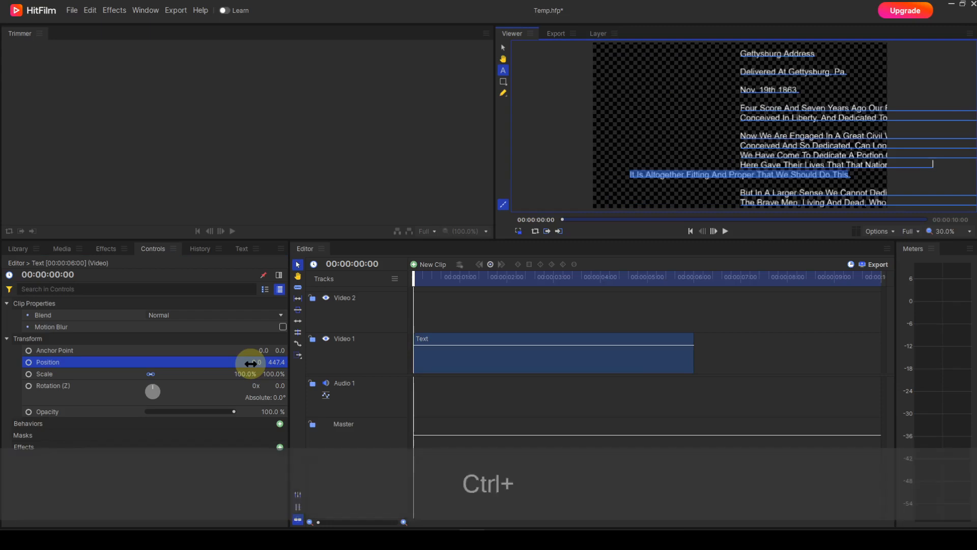
key(ctrl+z)
key(ctrl+z)
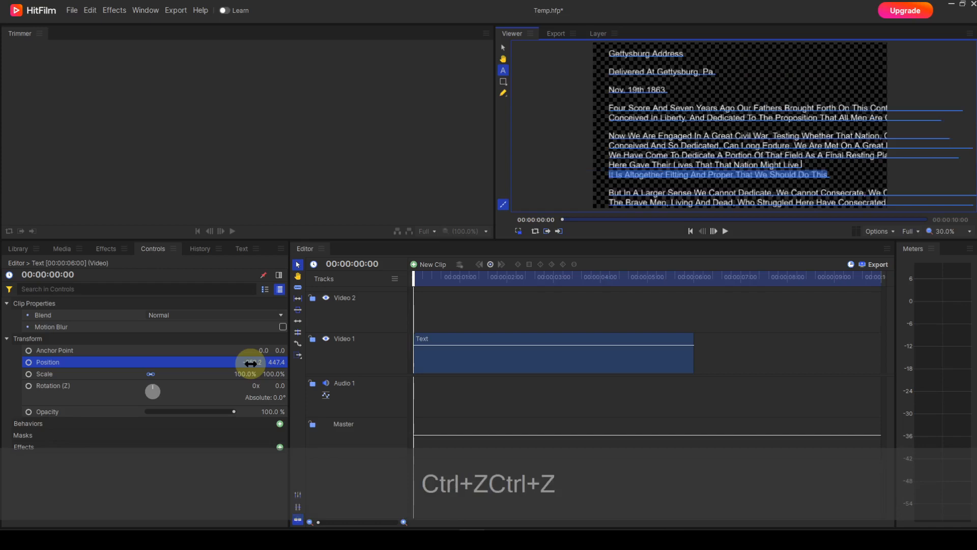
- Right-align the selected line and shift the text clip's X position to bring the whole line into the frame
click(241, 250)
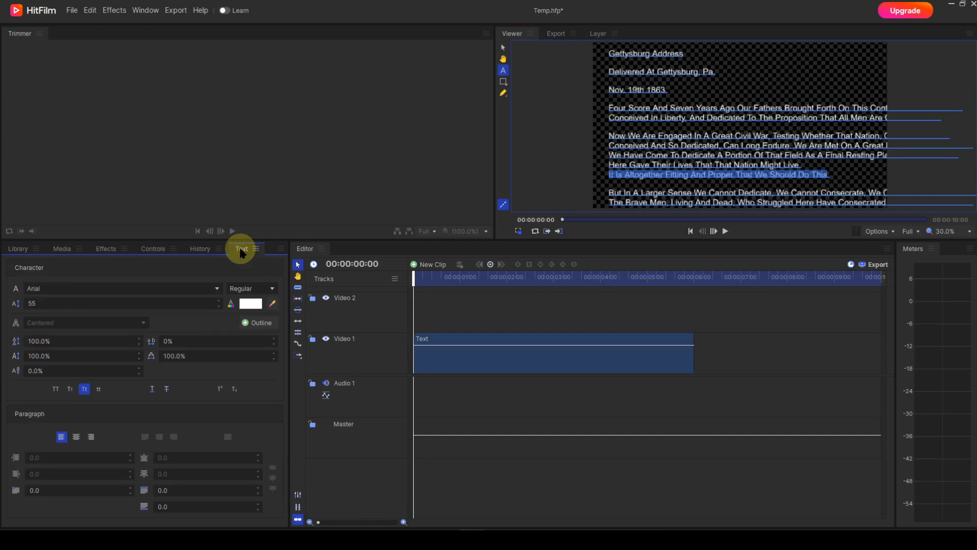
click(90, 437)
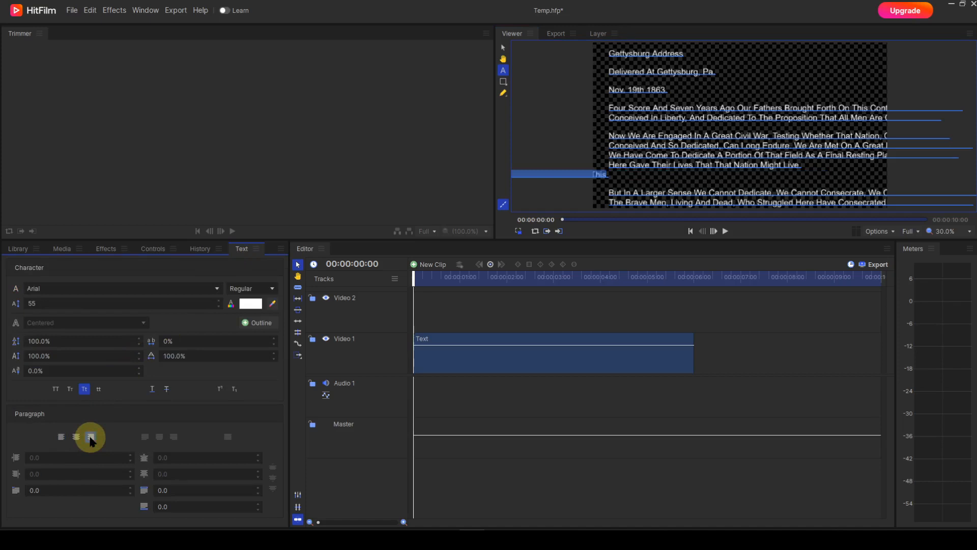
click(153, 251)
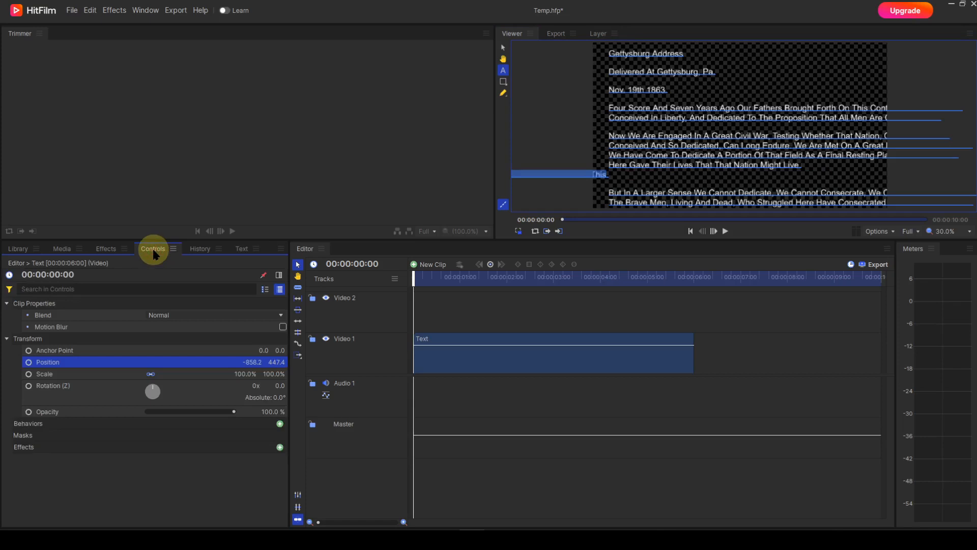
ctrl+click(252, 363)
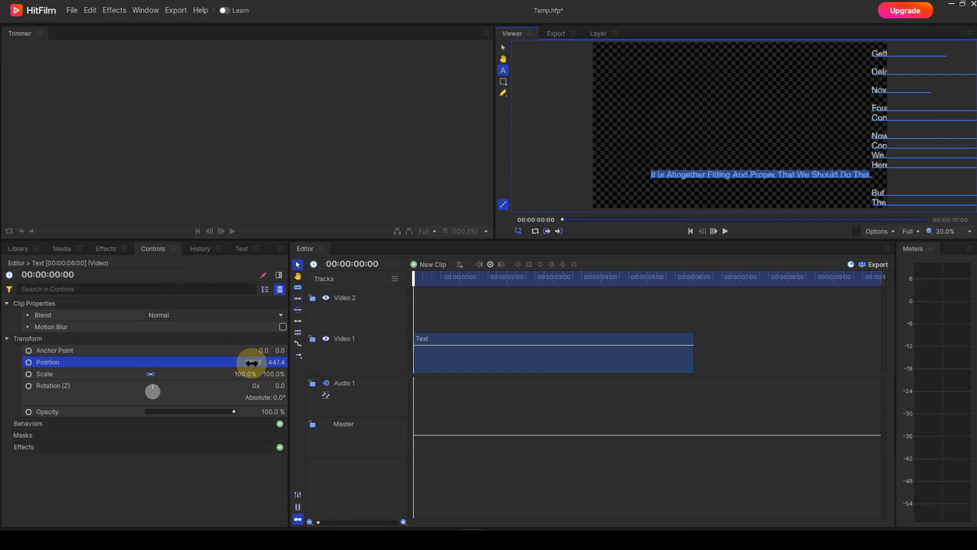
ctrl+click(251, 363)
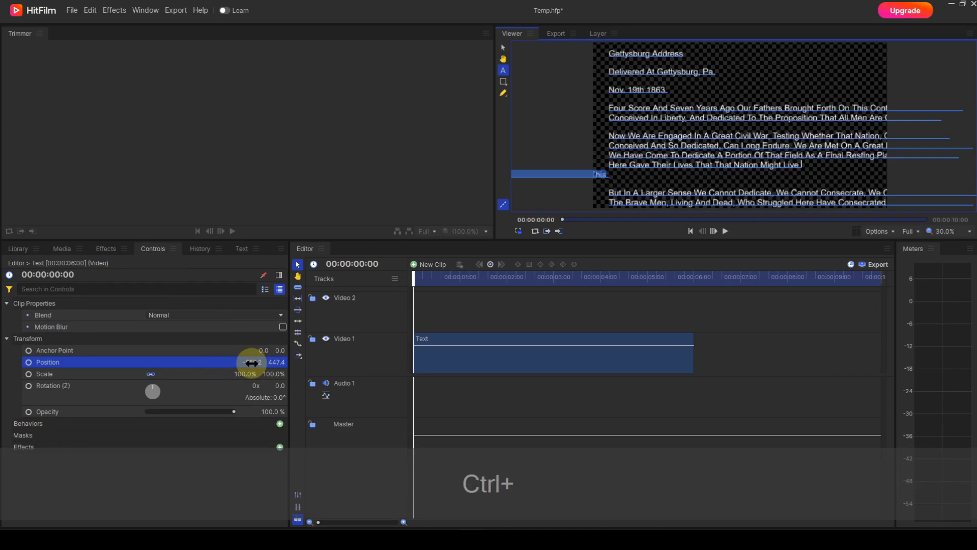
- Undo the position shift and the right alignment of the selected line
key(ctrl+z)
key(ctrl+z)
key(ctrl+z)
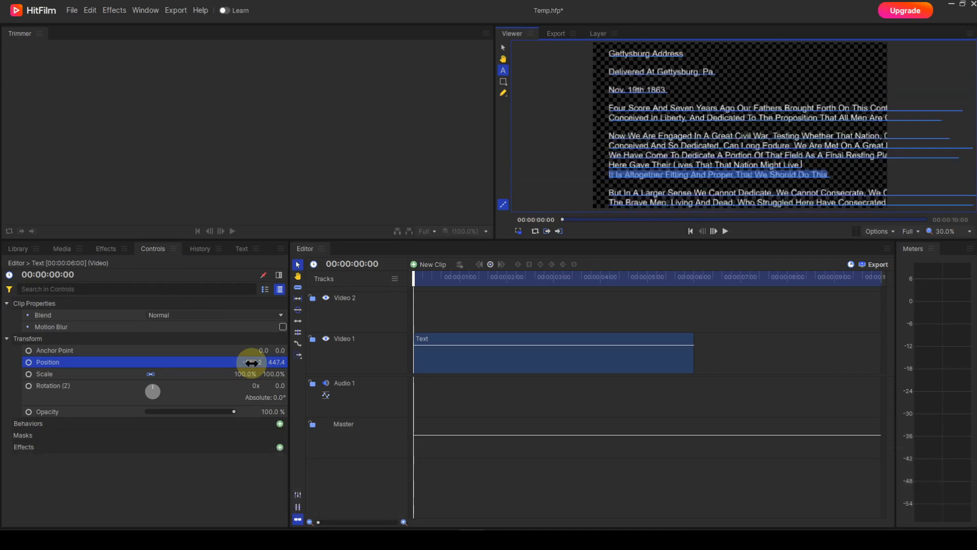
- Try a first-line indent of -4 on the selected line and reset it to 0
click(239, 249)
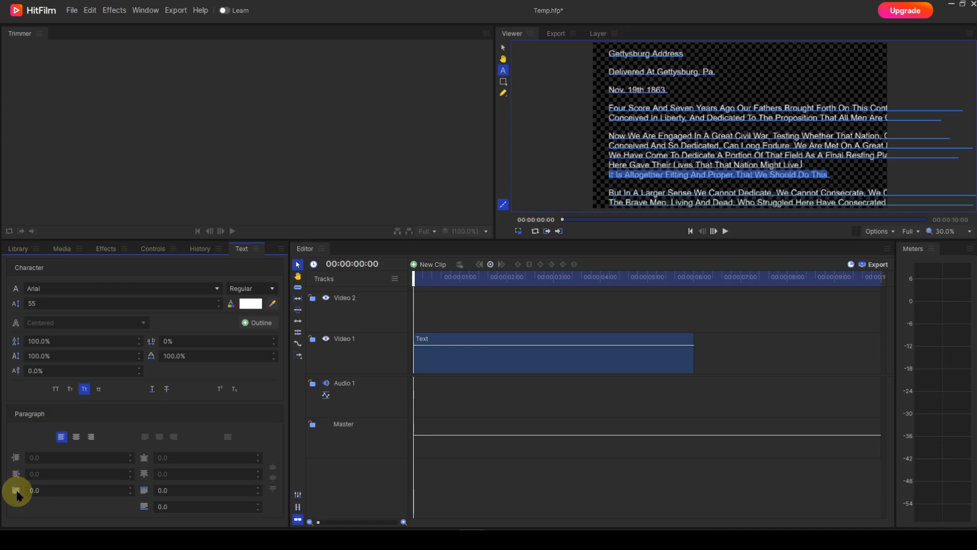
drag(17, 494, 37, 490)
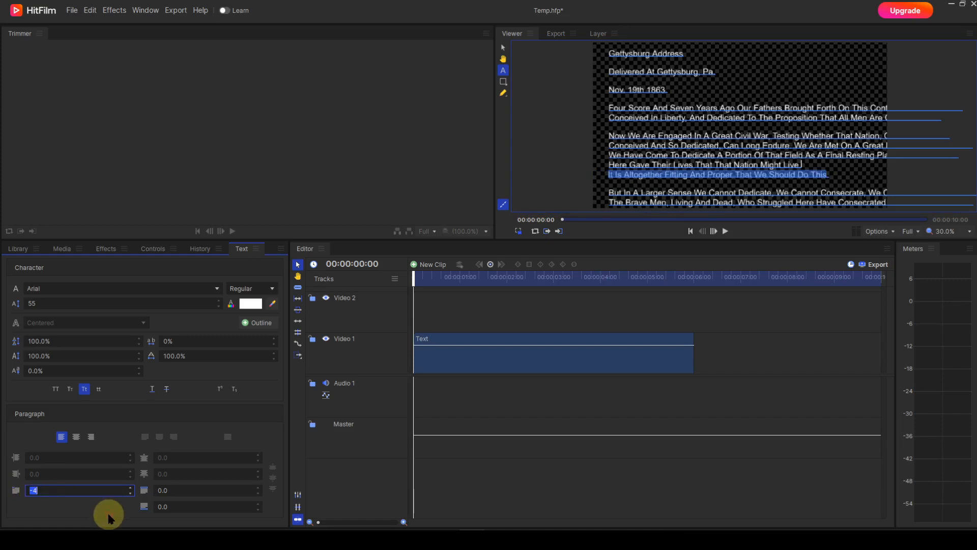
text(0)
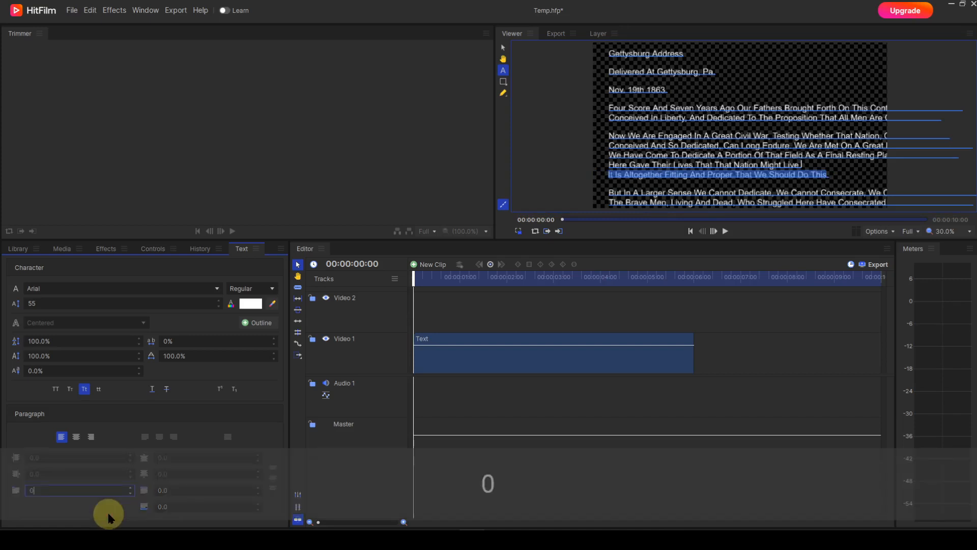
key(Return)
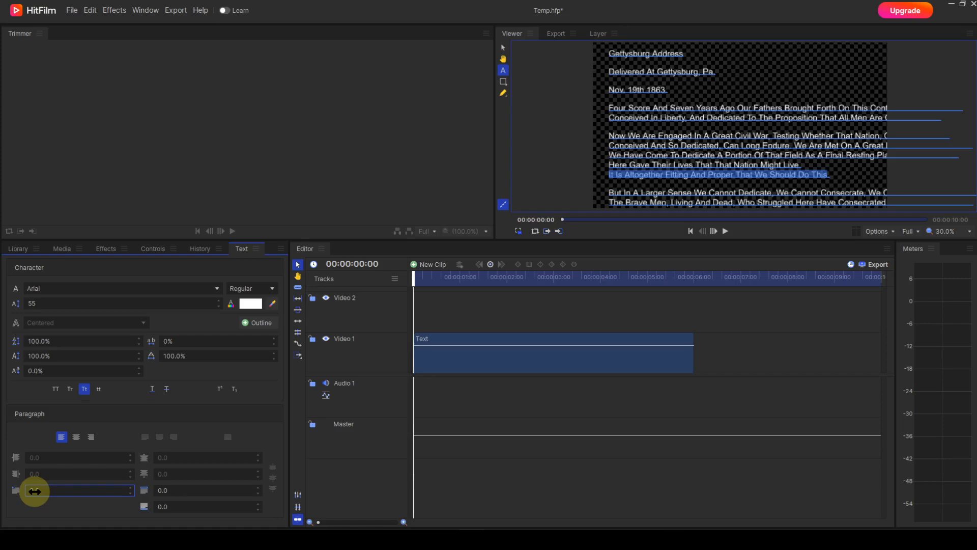
drag(165, 491, 163, 506)
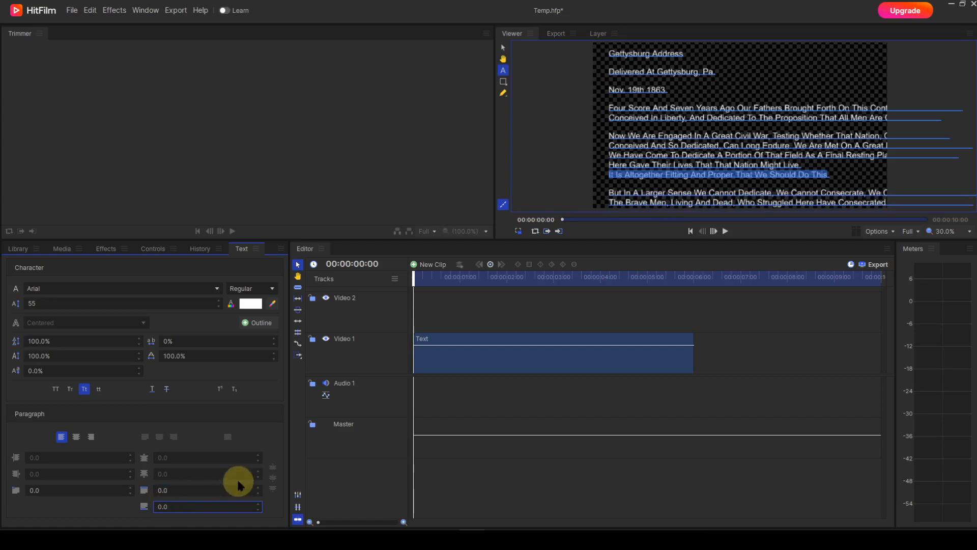
- Delete the Gettysburg Address text clip from the Video 1 track
click(517, 357)
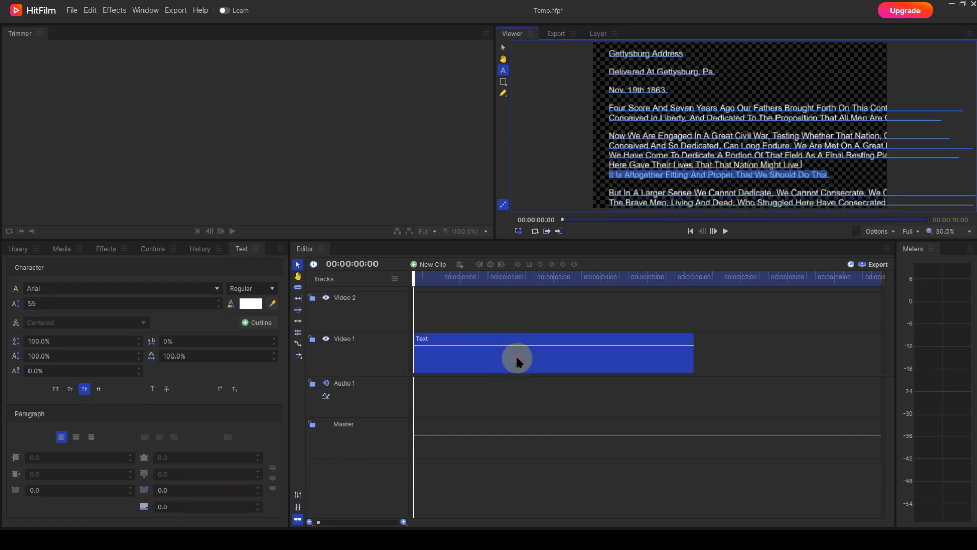
key(Delete)
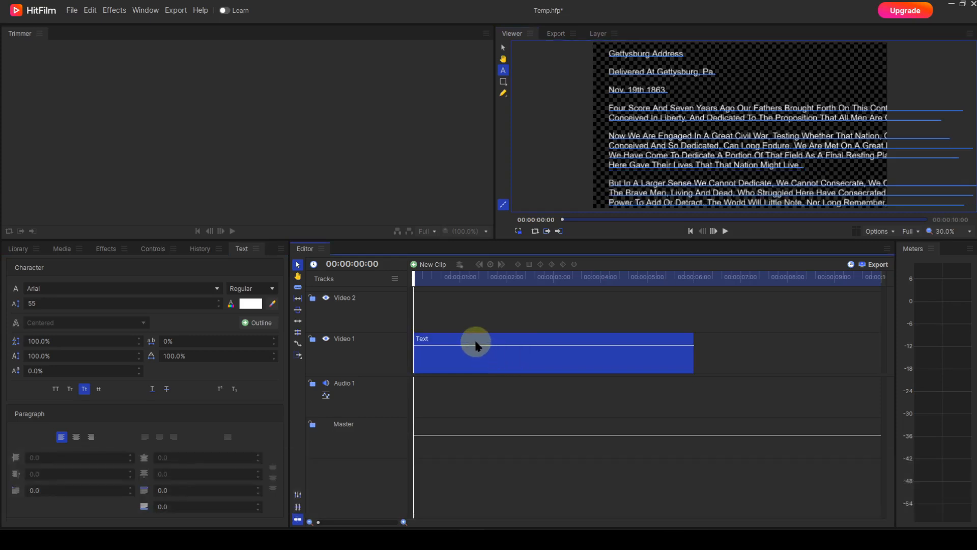
key(Delete)
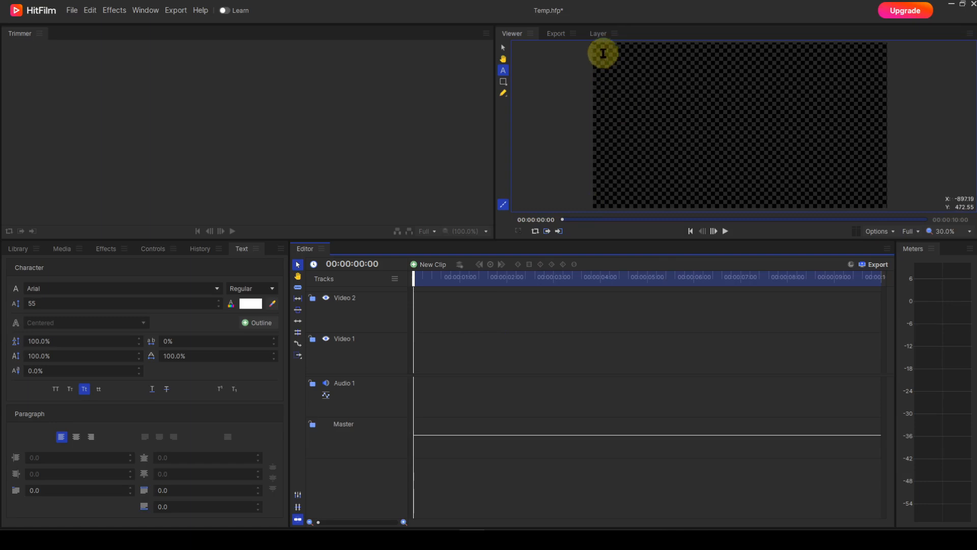
- Draw a paragraph text box that nearly fills the viewer frame
drag(601, 53, 877, 202)
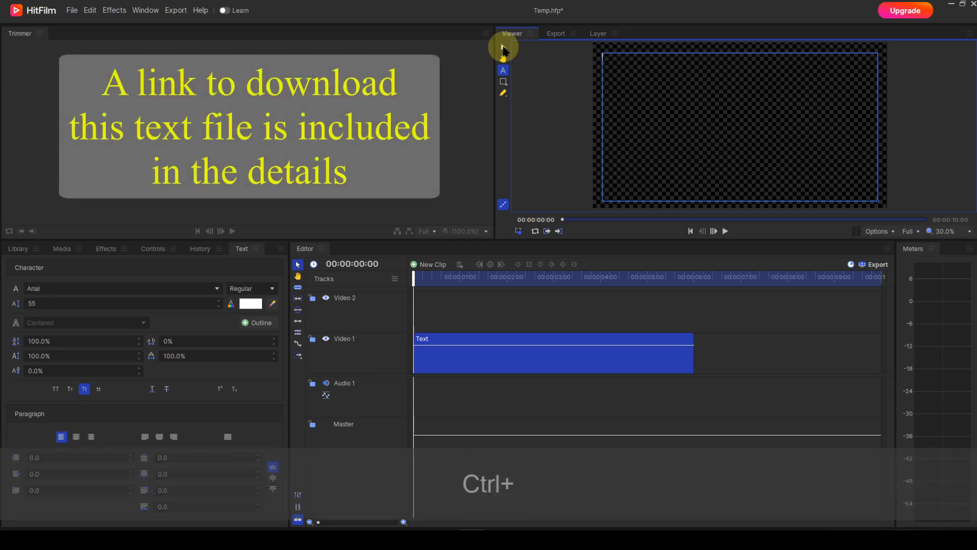
- Paste the copied Gettysburg Address text into the empty paragraph text box and finish text editing
text(Four Score And Seven Years Ago Our Fathers Brought Forth On This Continent A New Nation, Conceived In Liberty, And Dedicated To The Proposition That All Men Are Created Equal. Now We Are Engaged In A Great Civil War, Testing Whether That Nation, Or Any Nation So Conceived And So Dedicated, Can Long Endure. We Are Met On A Great Battlefield Of That War. We Have Come To Dedicate A Portion Of That Field As A Final Resting Place For Those Who Here Gave Their Lives That That Nation Might Live. It Is Altogether Fitting And Proper That We Should Do This.)
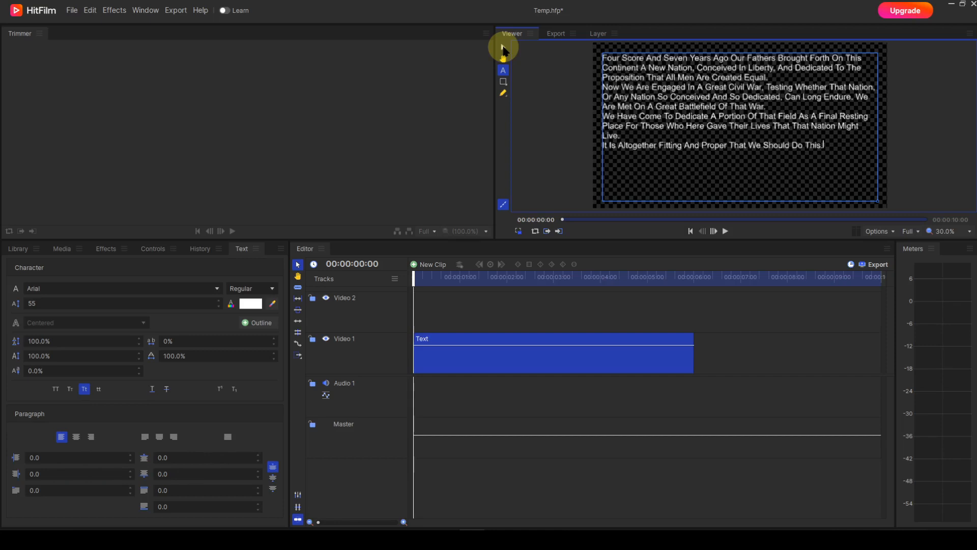
click(503, 48)
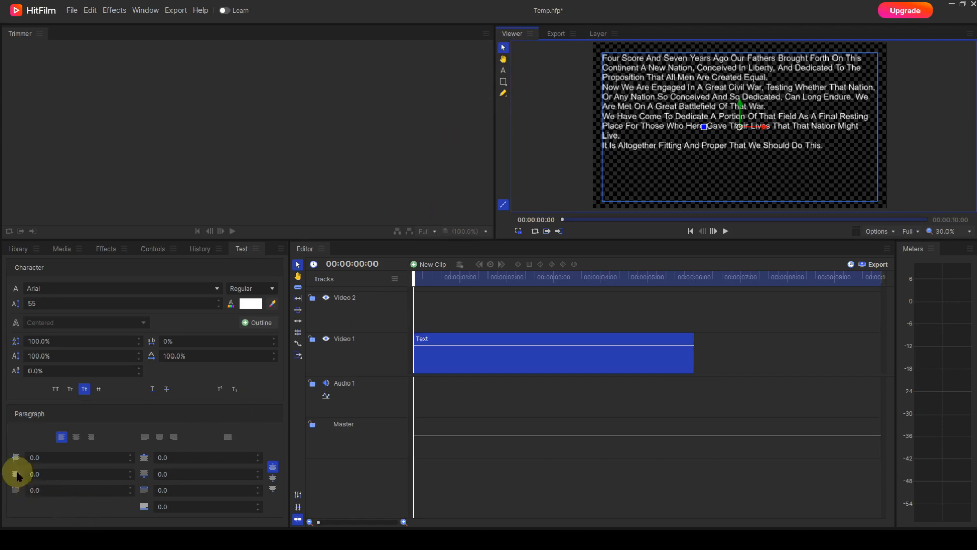
- Try a left indent of up to about 307 on the boxed text and reset it to 0
click(31, 457)
text(31)
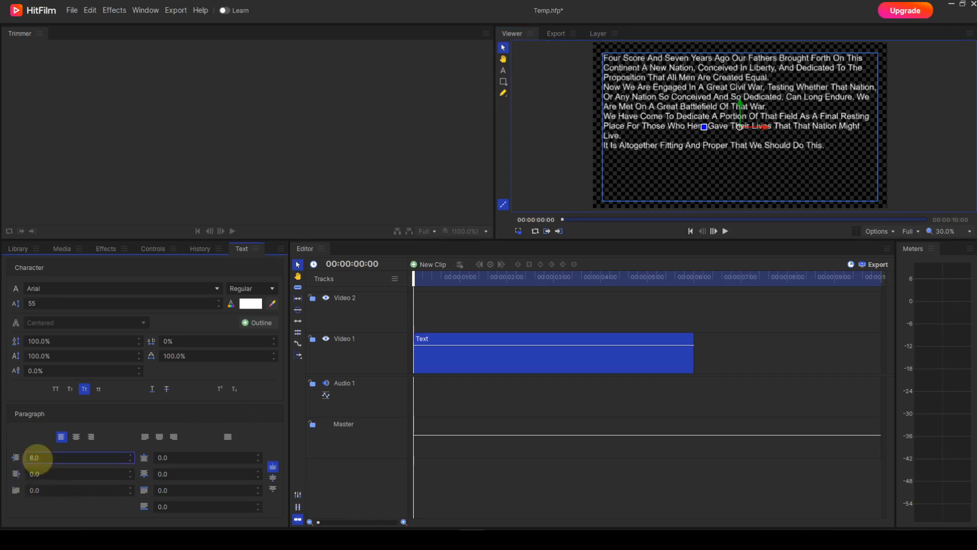
key(Return)
scroll(38, 459, up, 8)
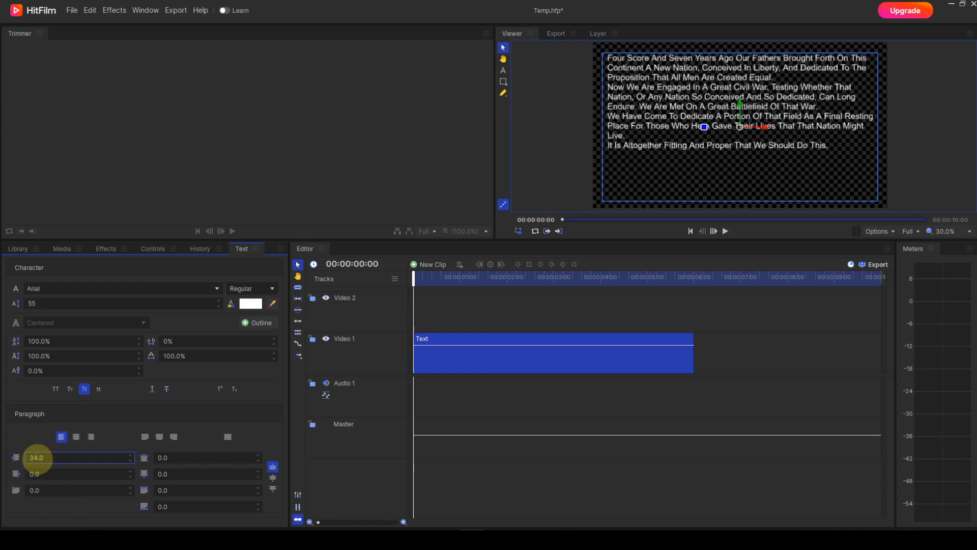
scroll(38, 458, up, 13)
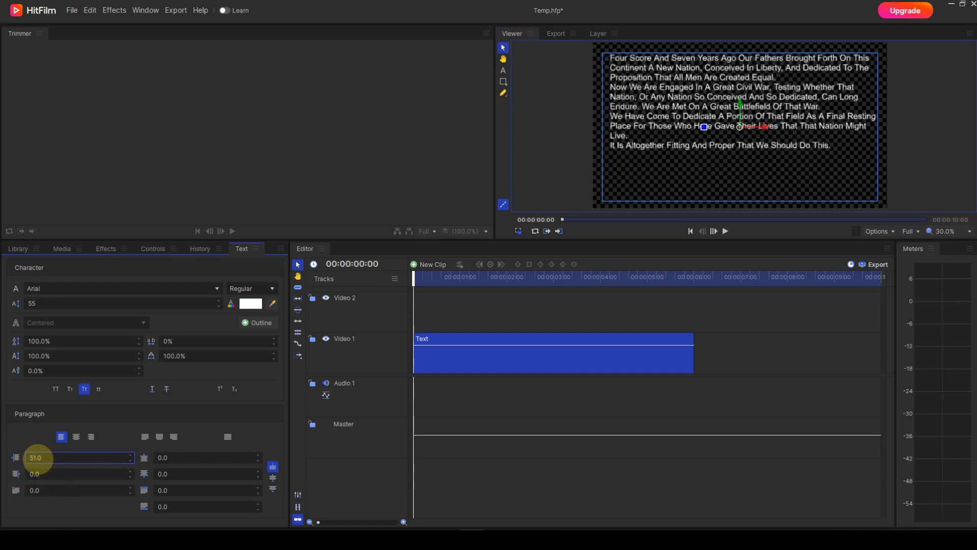
scroll(37, 458, up, 12)
scroll(37, 458, up, 20)
scroll(38, 458, up, 19)
scroll(38, 458, up, 20)
scroll(38, 458, up, 20)
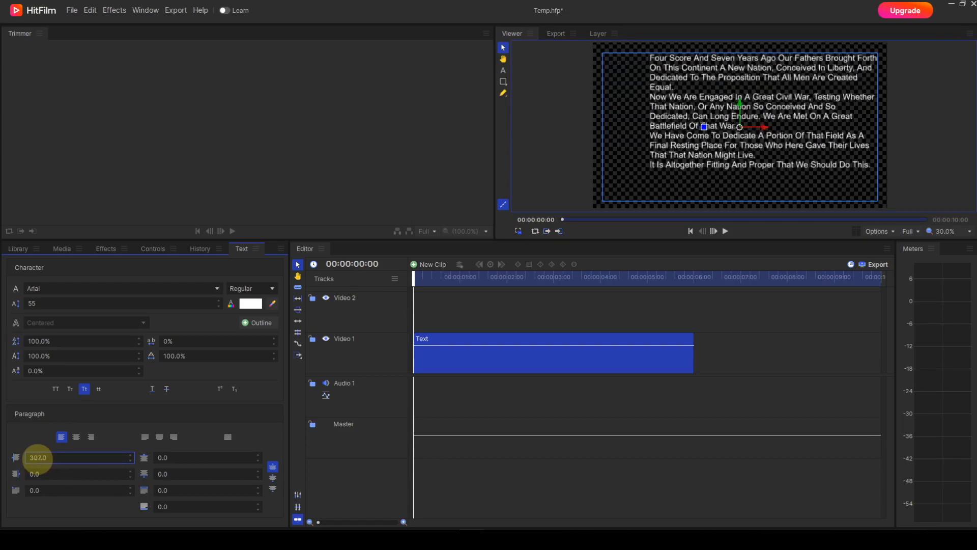
scroll(38, 458, down, 20)
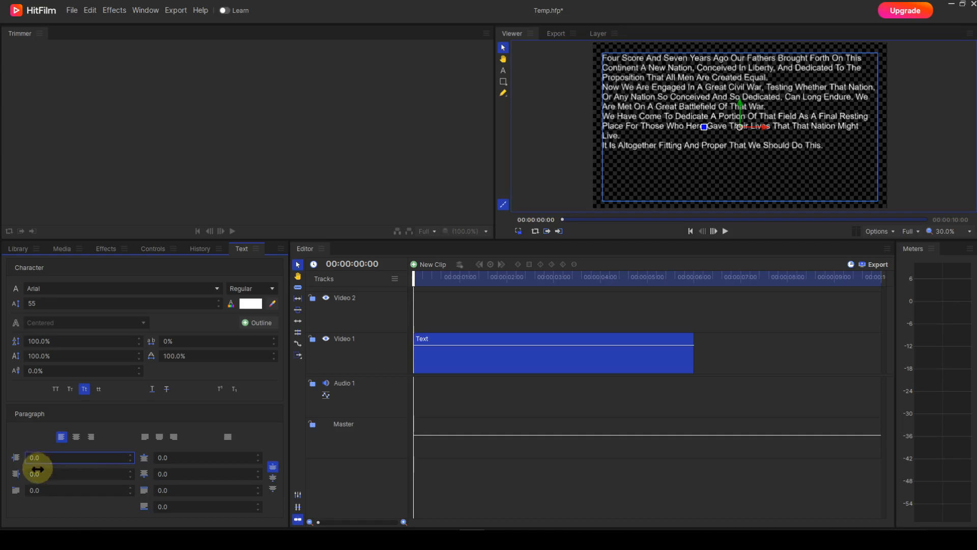
- Try a right indent of about 447 on the boxed text and reset it to 0
click(35, 474)
text(19)
key(Return)
drag(36, 474, 37, 473)
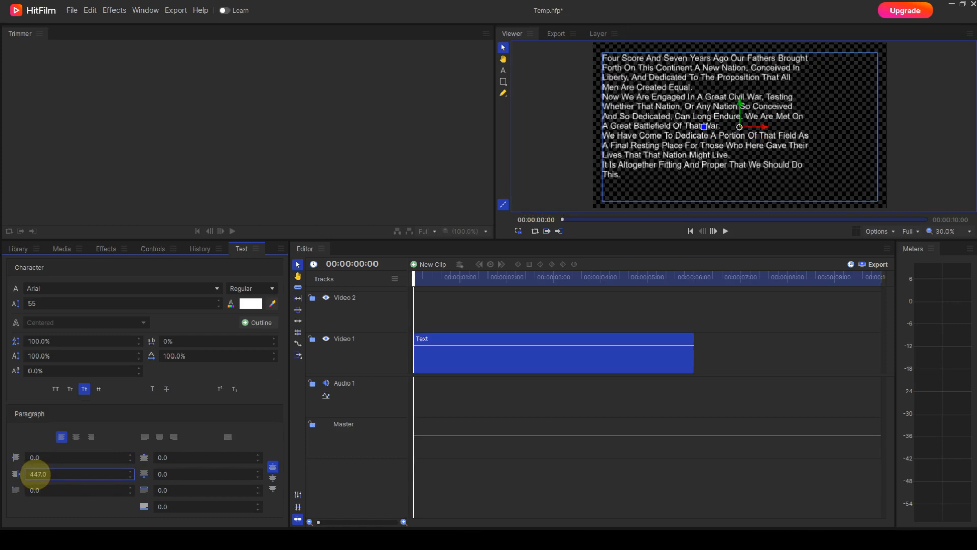
drag(37, 474, 35, 475)
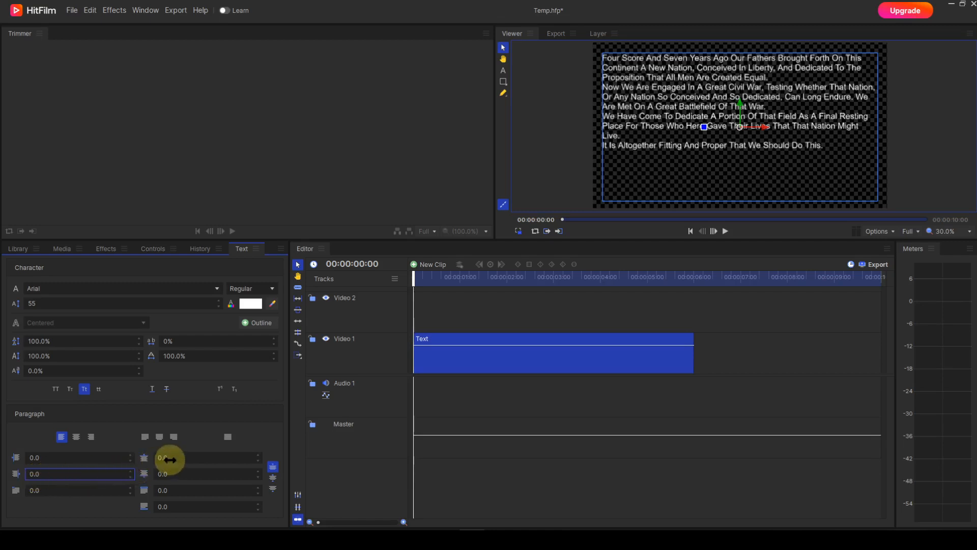
- Try center and bottom vertical alignment for the text inside its box and restore top alignment
drag(167, 459, 167, 475)
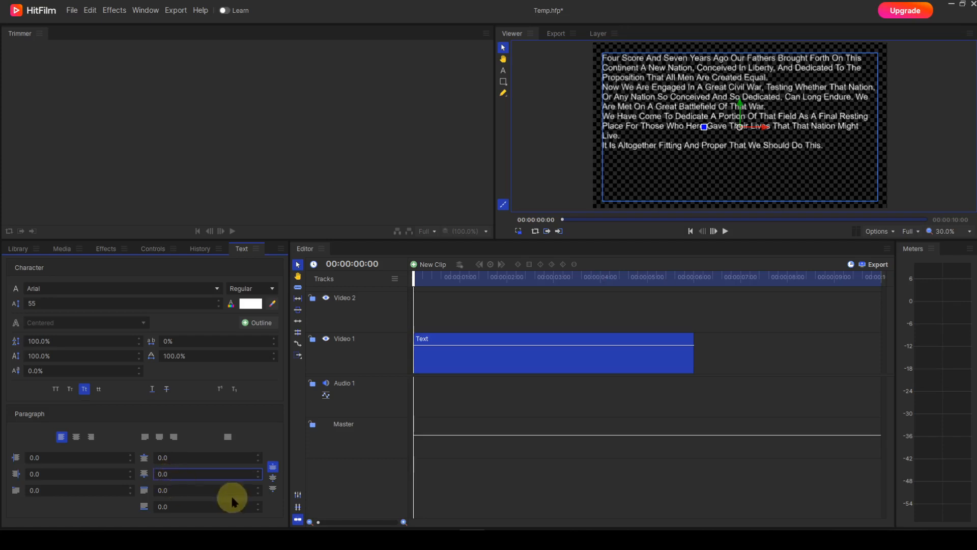
click(272, 478)
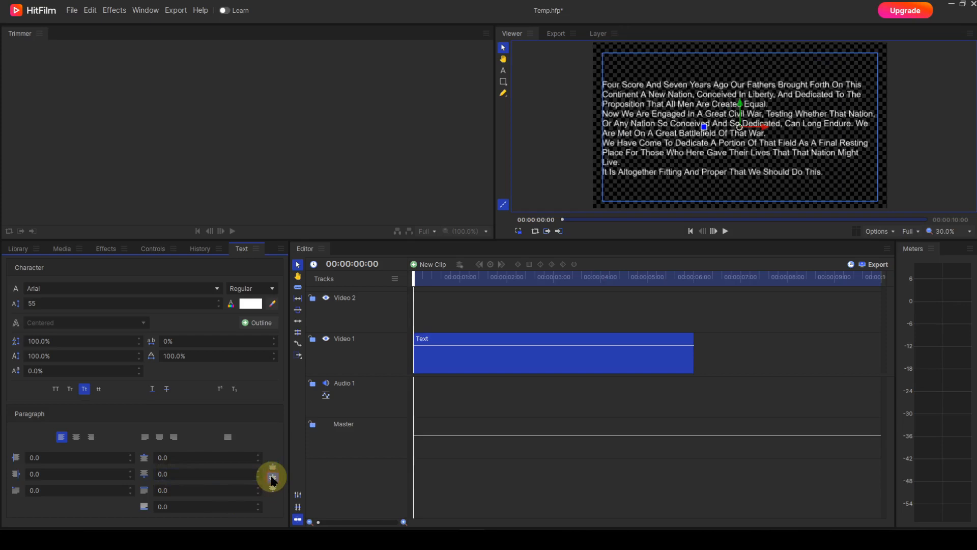
click(274, 490)
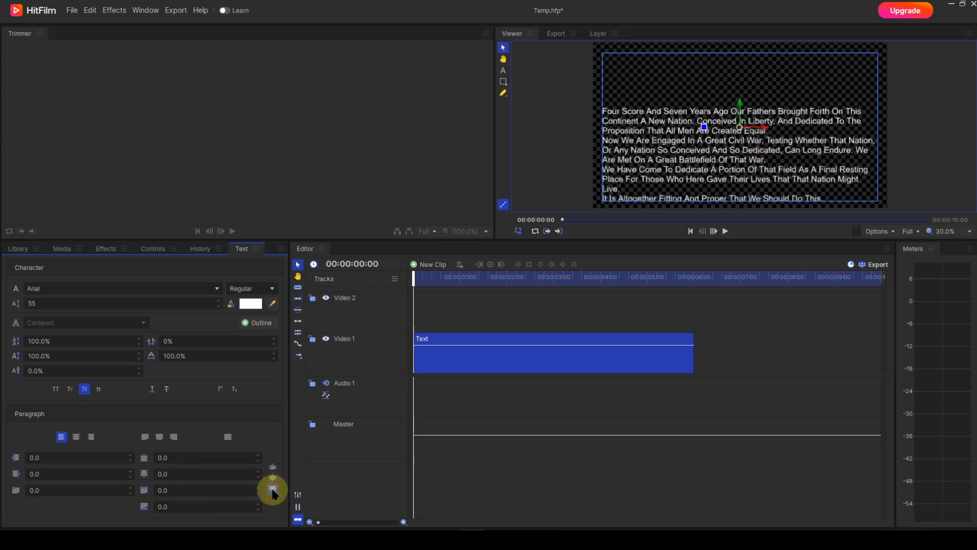
click(274, 468)
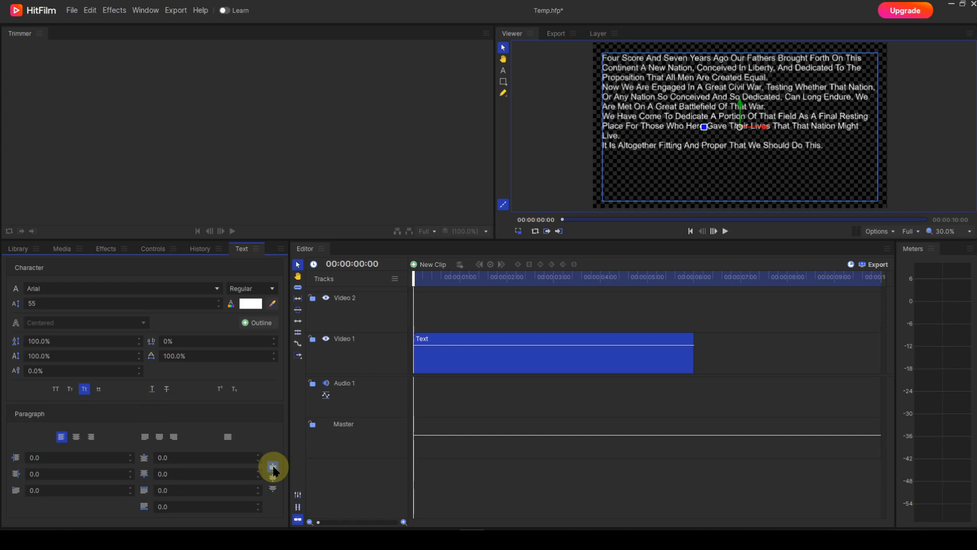
click(273, 468)
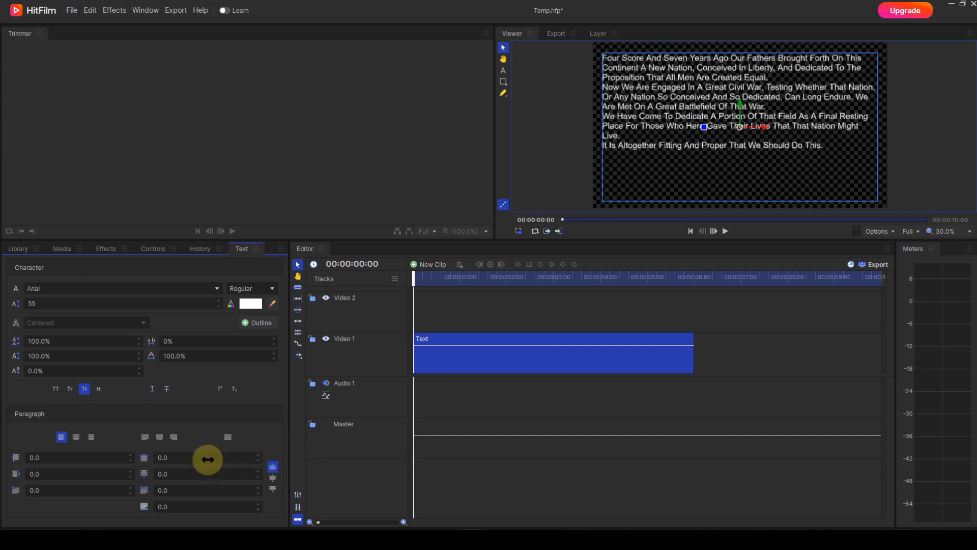
- Try left, center, right and full justification on the boxed text, restoring plain left alignment after the trials
click(146, 440)
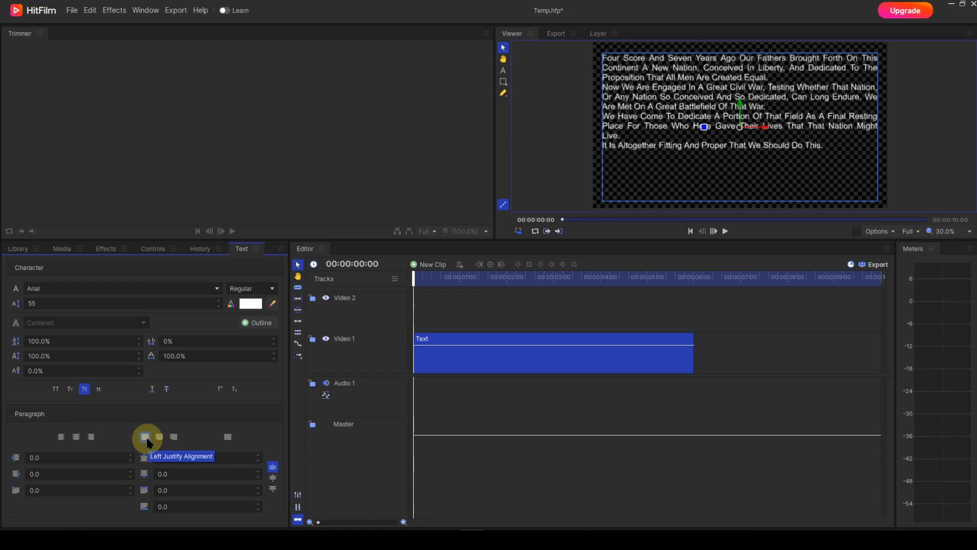
click(62, 438)
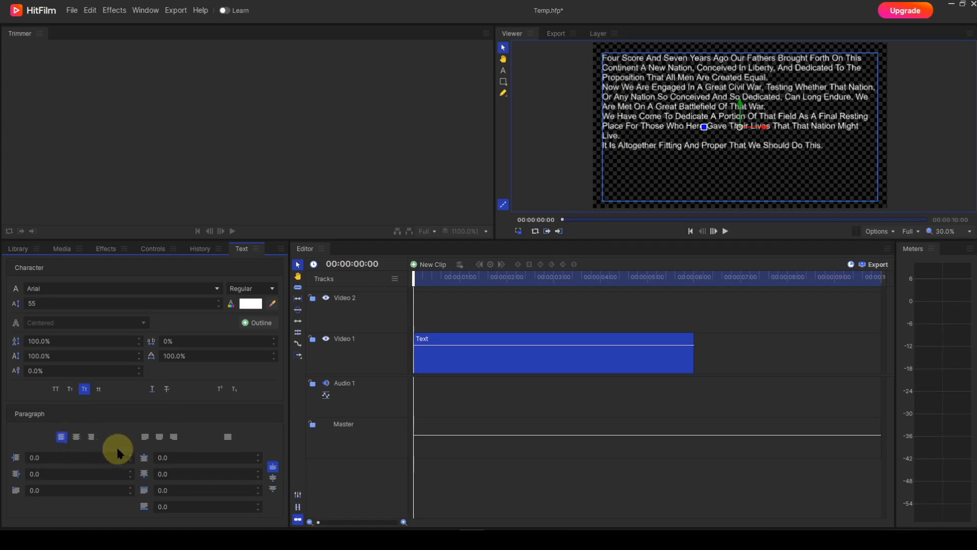
click(159, 437)
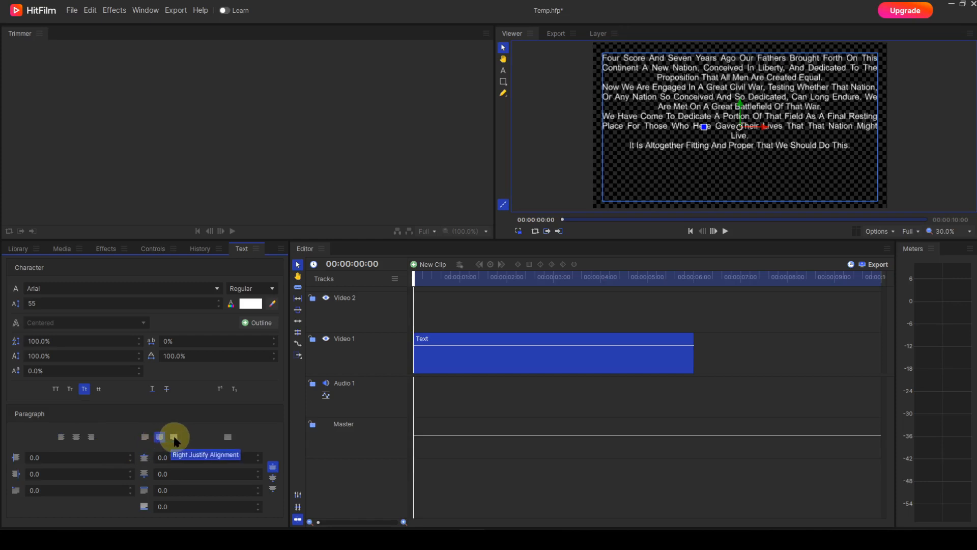
click(174, 438)
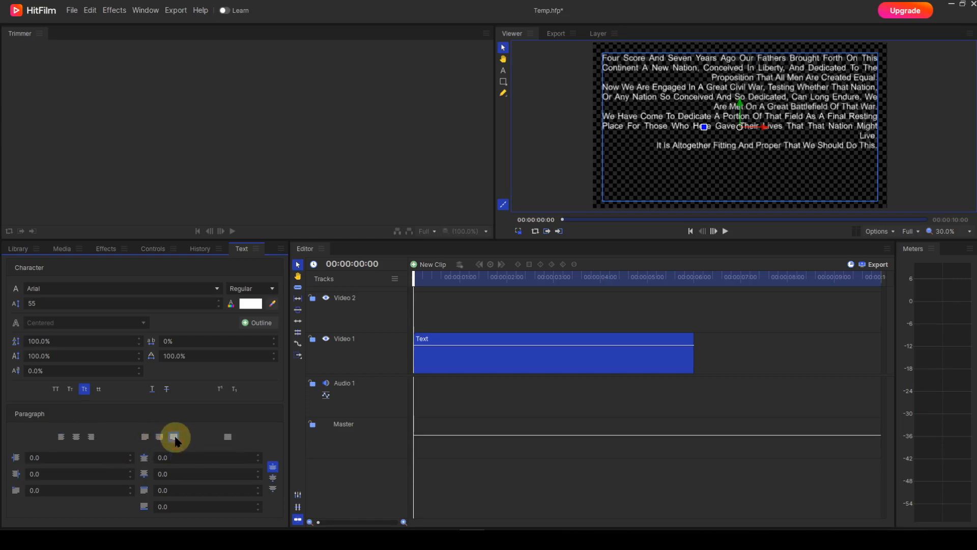
click(63, 438)
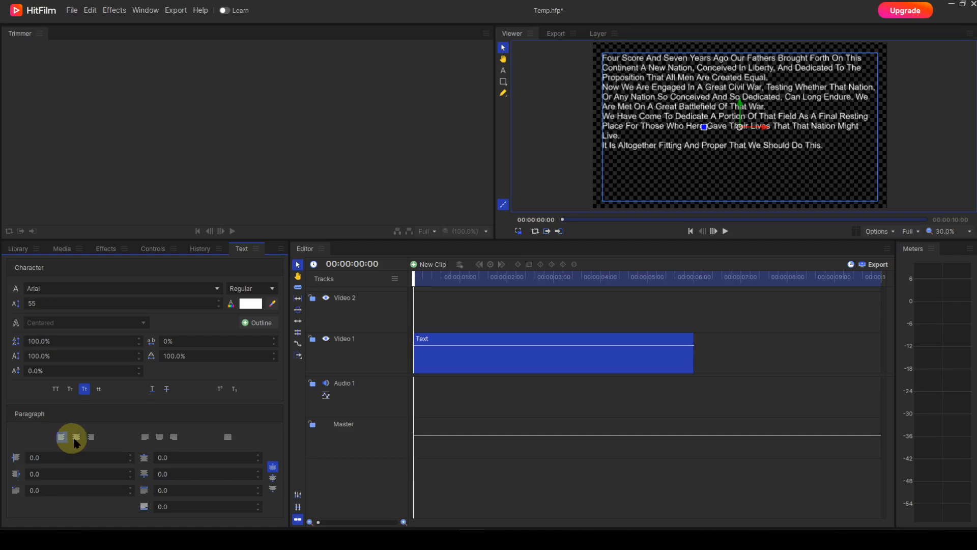
click(227, 437)
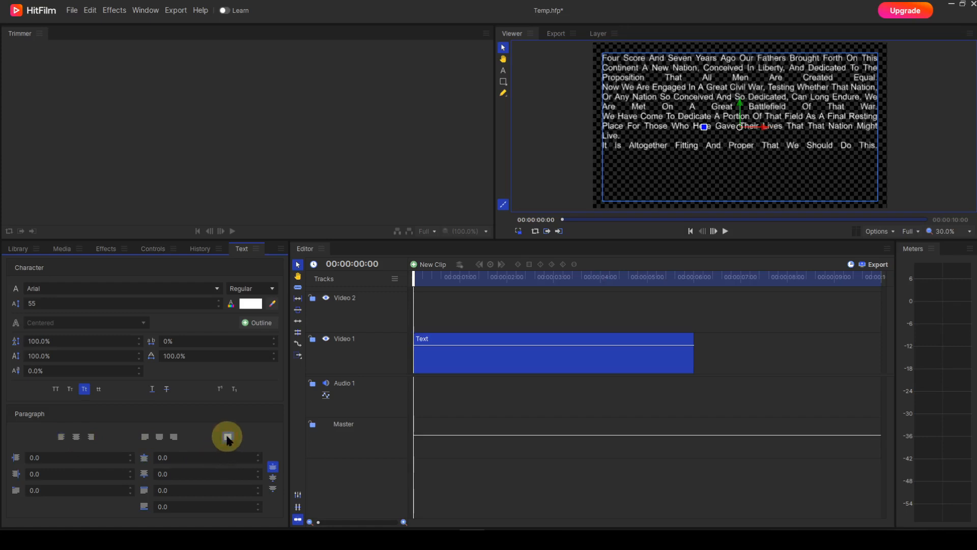
click(61, 437)
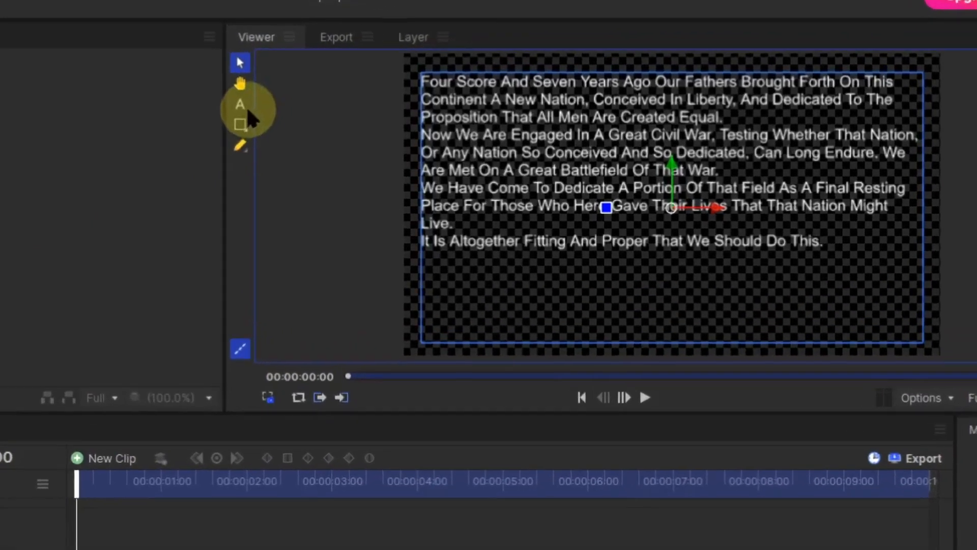
- Check the boxed text's context options for Convert to Point Text without converting it
click(240, 105)
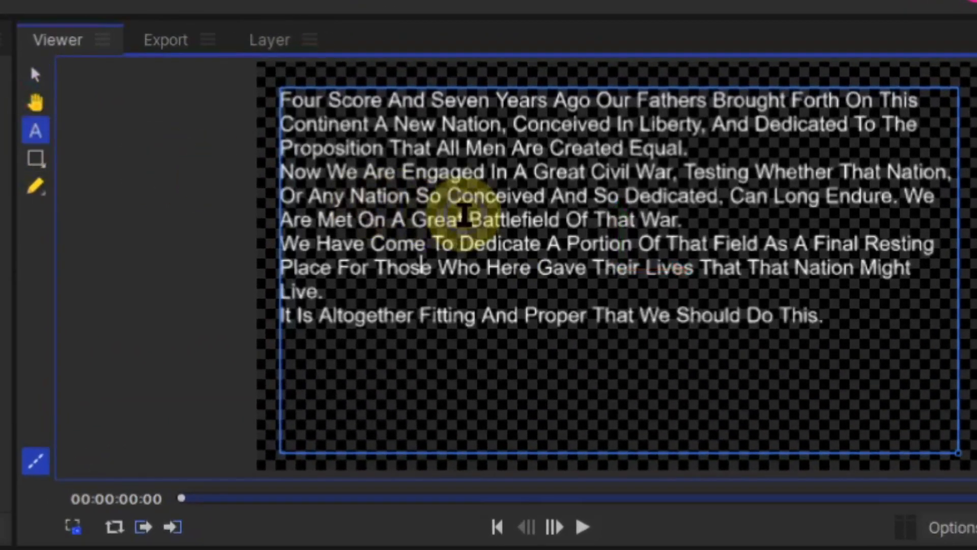
right_click(463, 215)
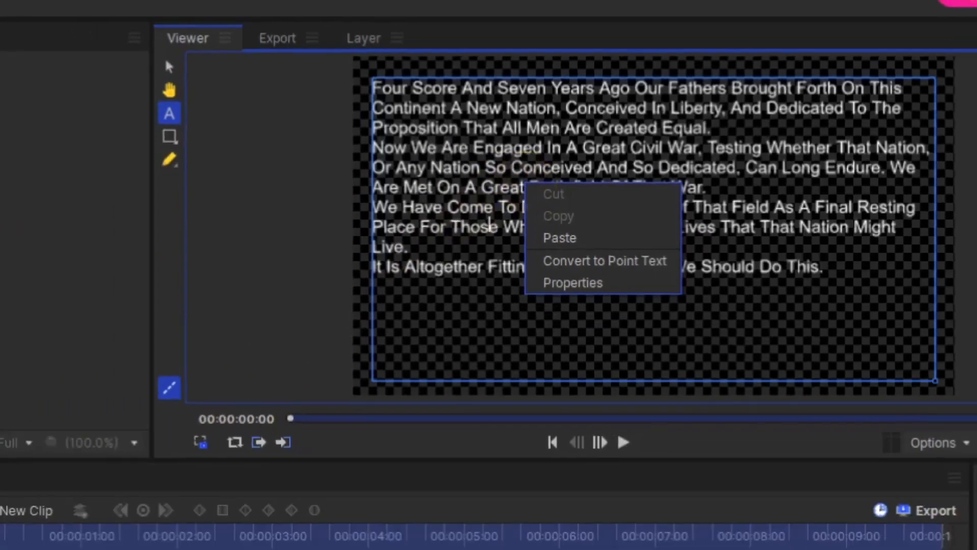
click(18, 372)
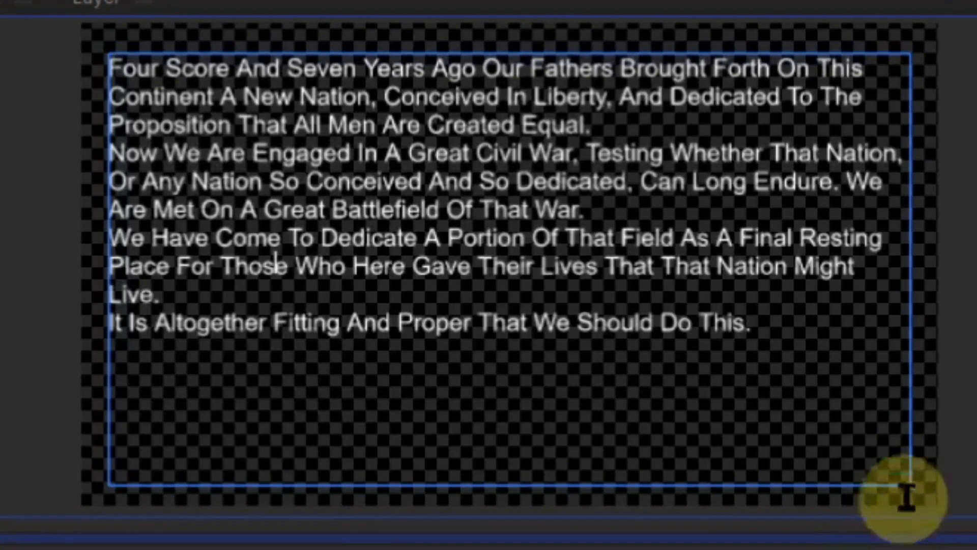
- Resize the paragraph text box by its lower-right corner to make it narrower and slightly shorter
drag(896, 384, 856, 360)
drag(856, 455, 803, 467)
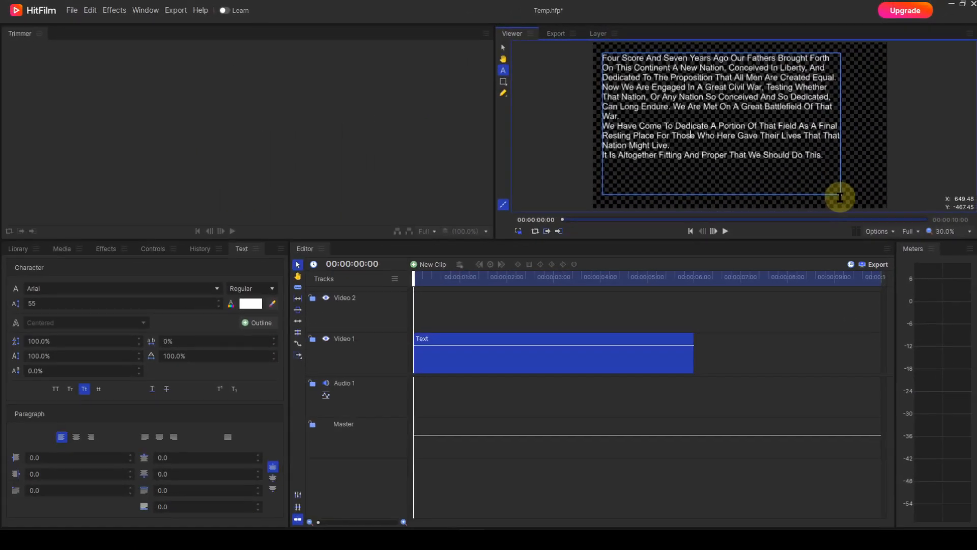
- Move the boxed text to about position 161.1, 39.2 and rotate it to about -15.2°
click(503, 49)
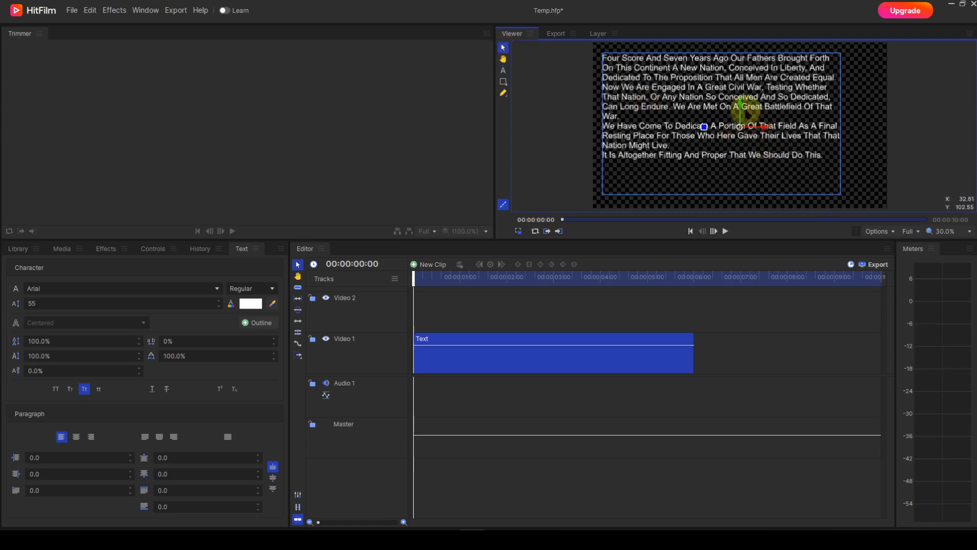
drag(745, 116, 731, 130)
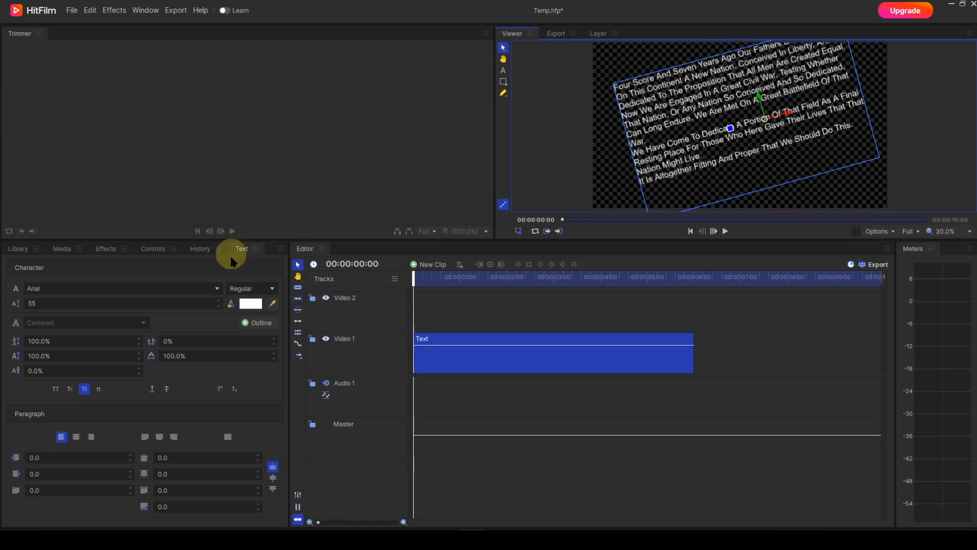
- Scale the text clip to 94% with its transform properties and open the scale value for editing
click(152, 249)
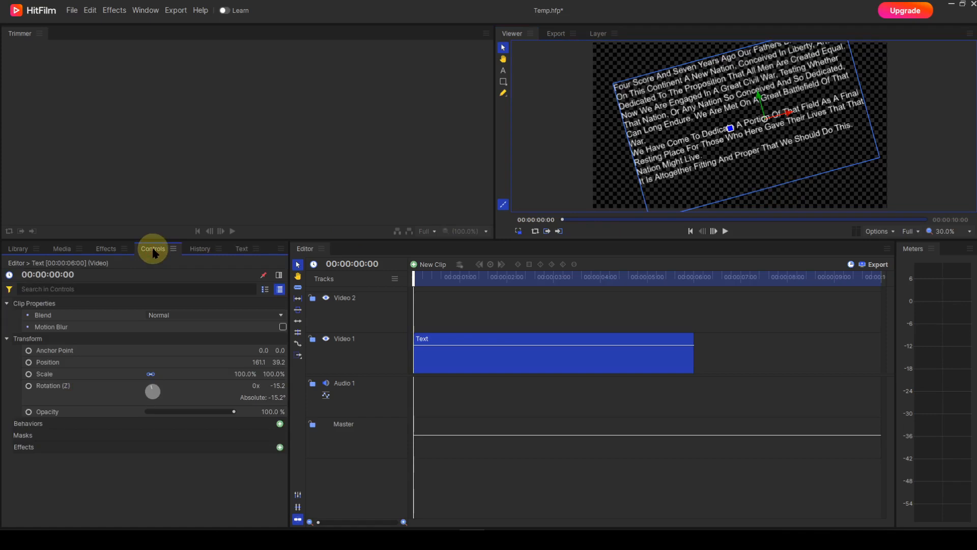
drag(251, 375, 251, 376)
click(250, 373)
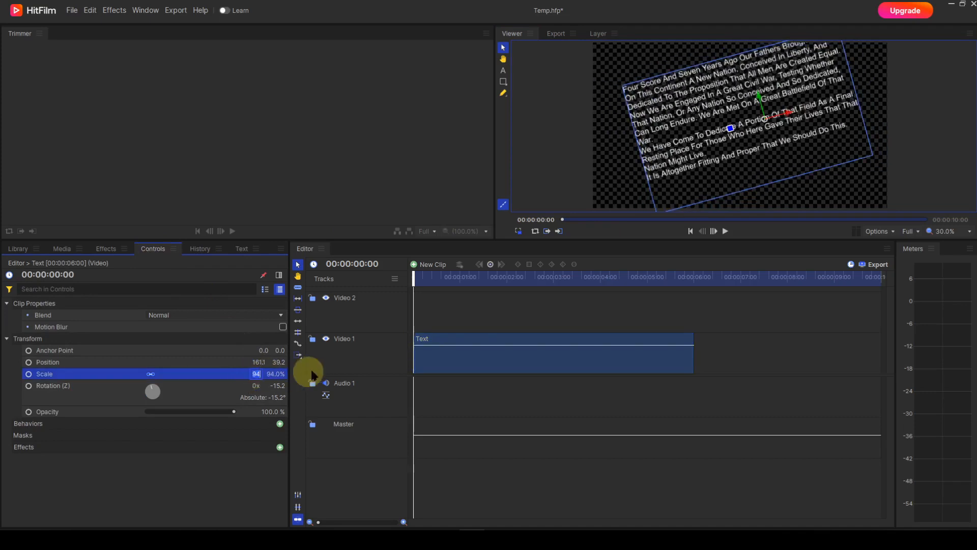